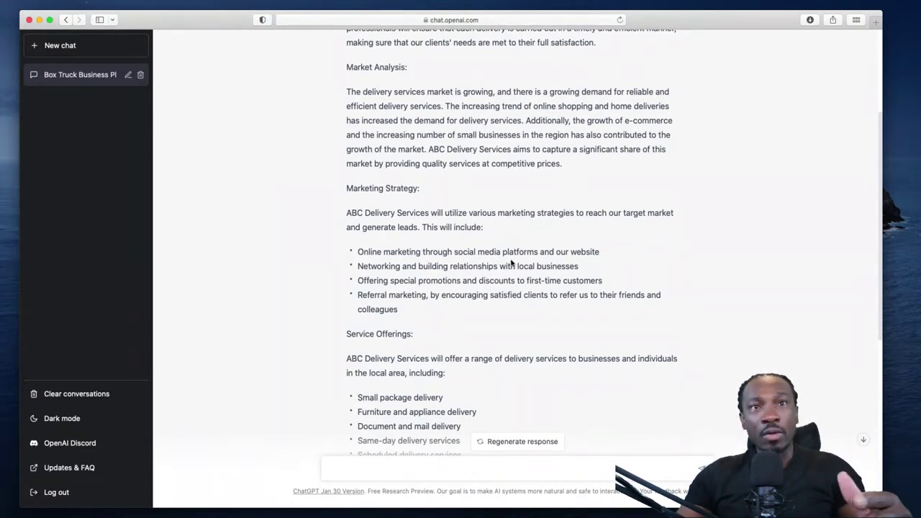
Read the rest of the delivery business plan and submit the prompt "create me a final mile box truck business plan"
scroll(475, 295, down, 3)
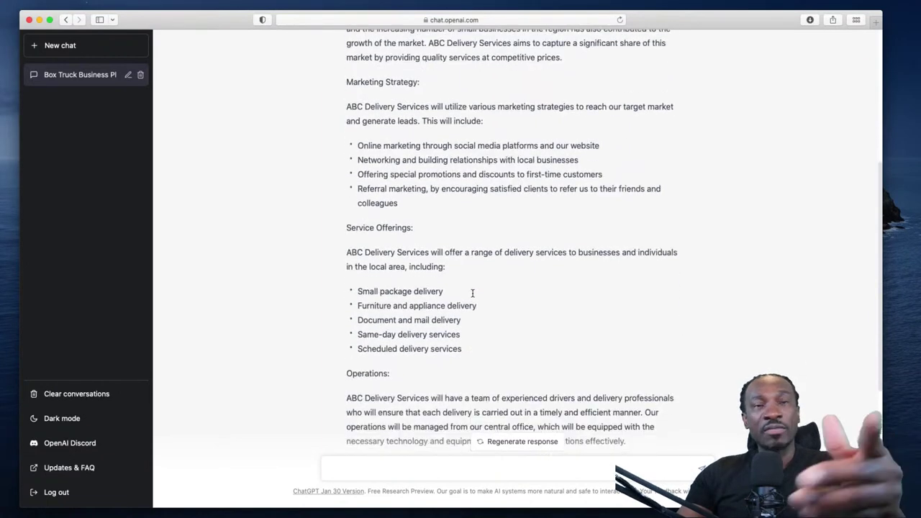
scroll(473, 295, down, 7)
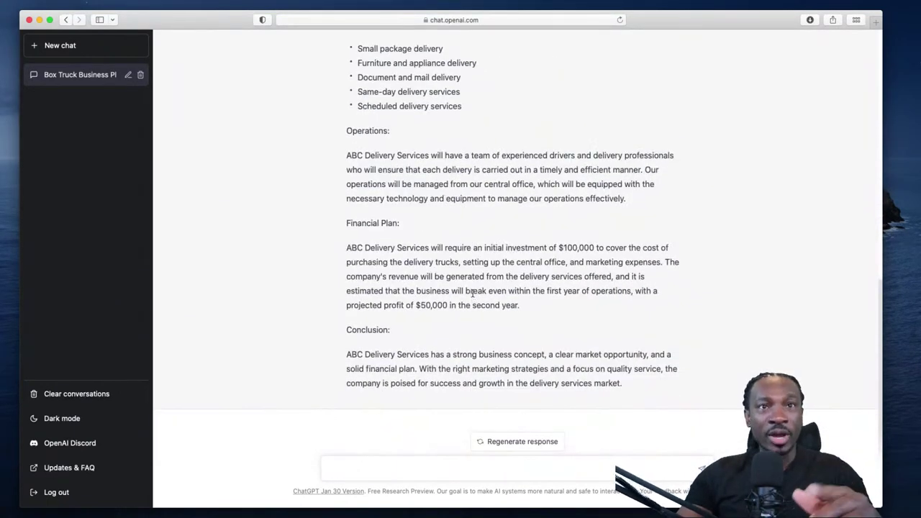
click(420, 467)
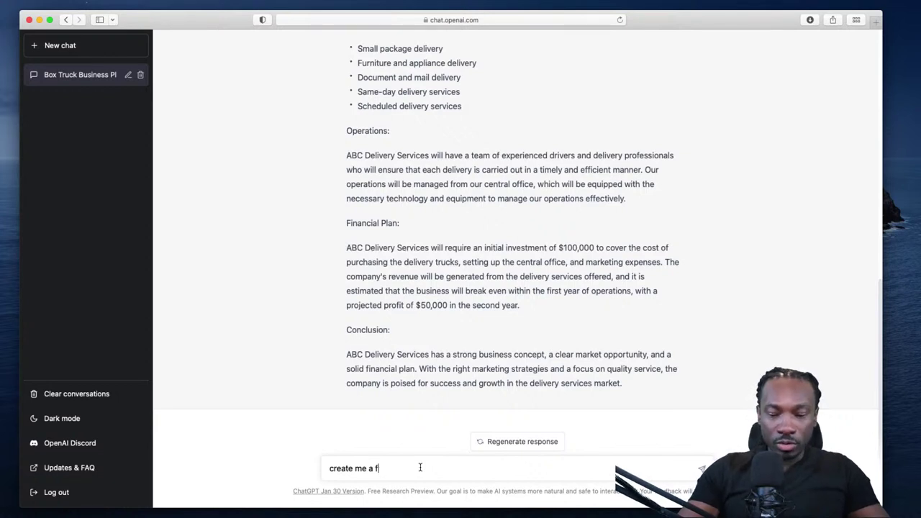
text(al mile )
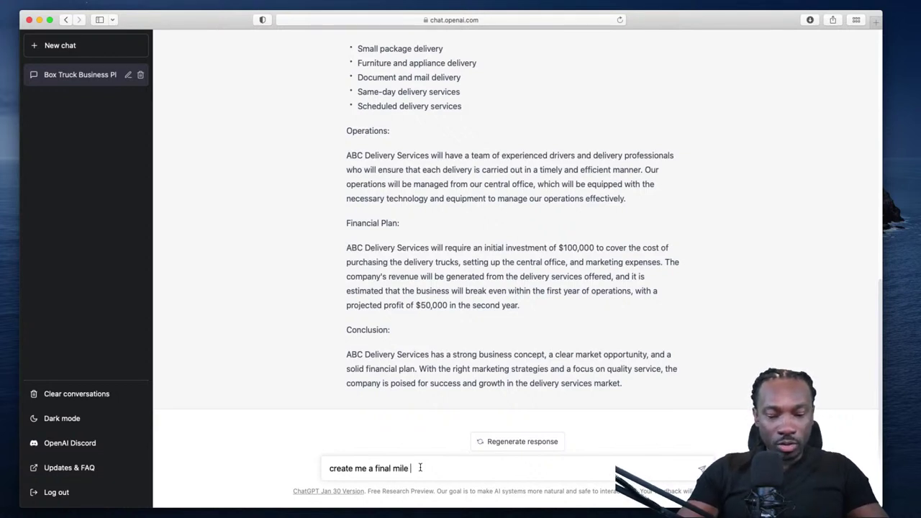
text(box tr)
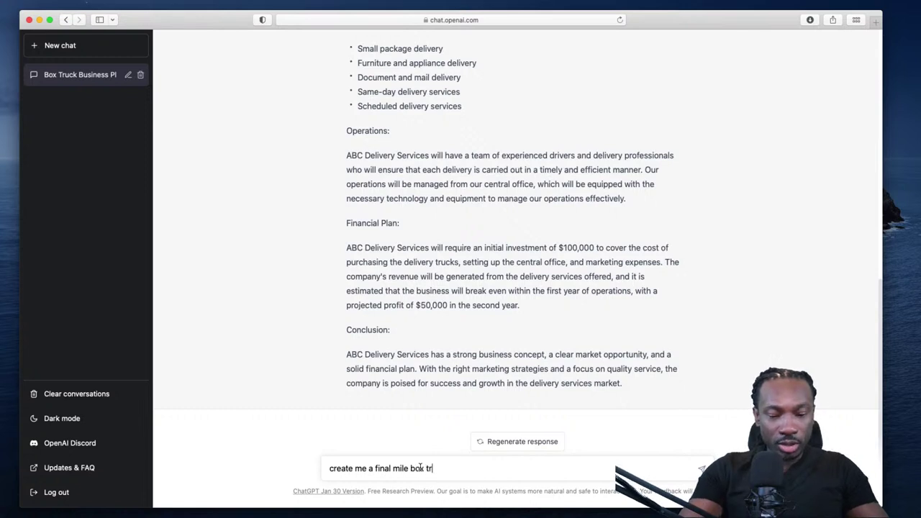
text(uck busin)
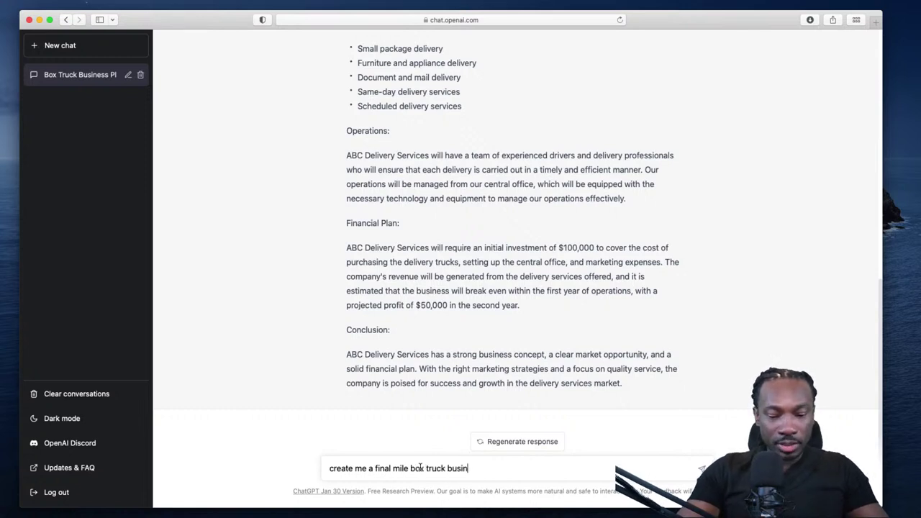
text(ess plan)
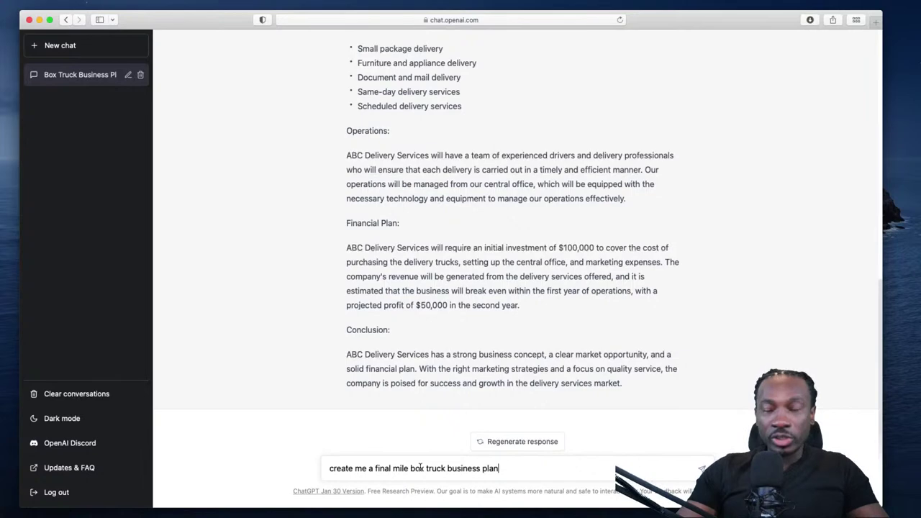
key(Return)
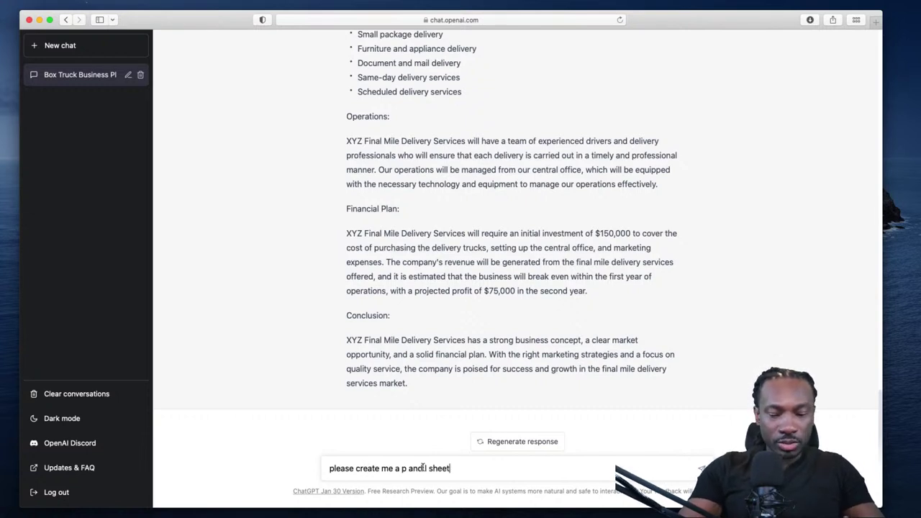
Submit the prompt "please create me a p and l sheet" and look over the income statement template in the reply
key(Return)
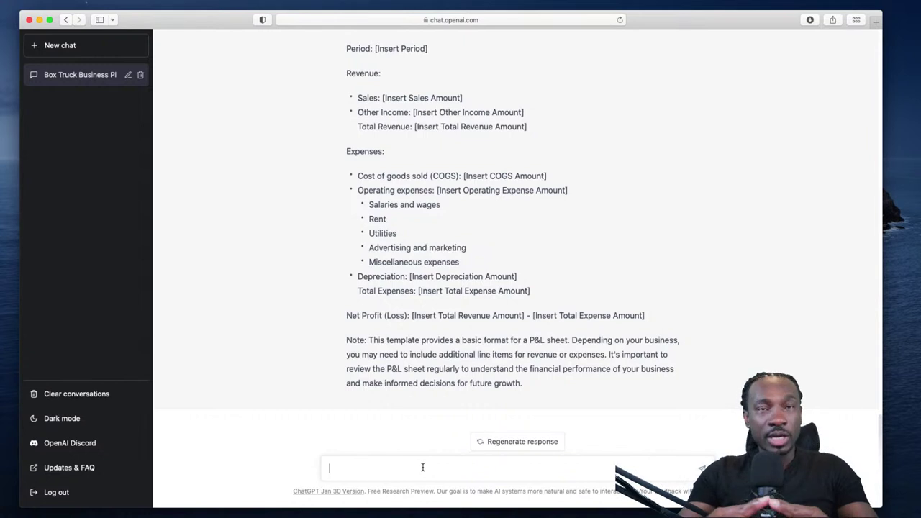
scroll(422, 310, up, 5)
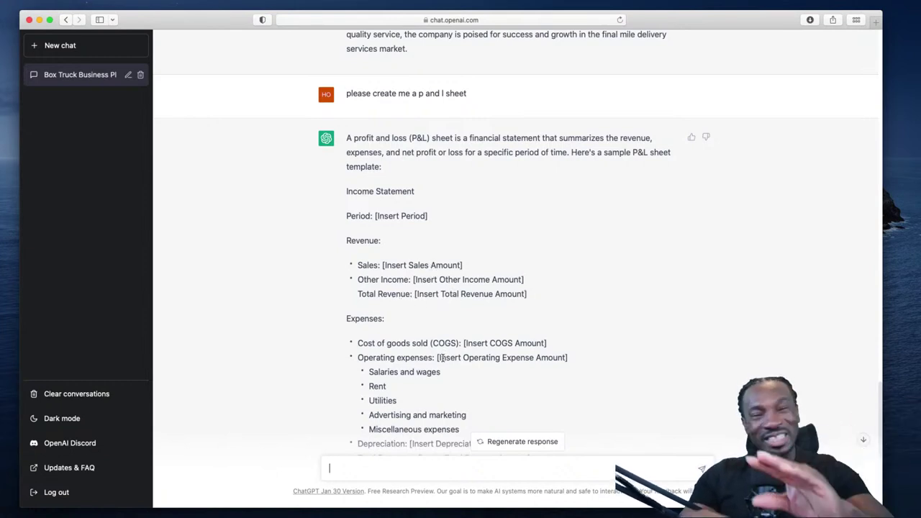
scroll(443, 359, down, 1)
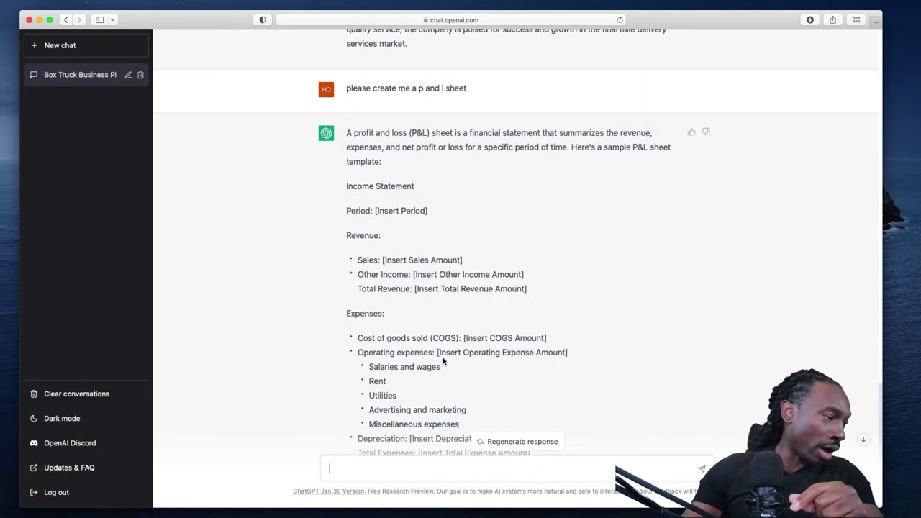
scroll(442, 359, down, 2)
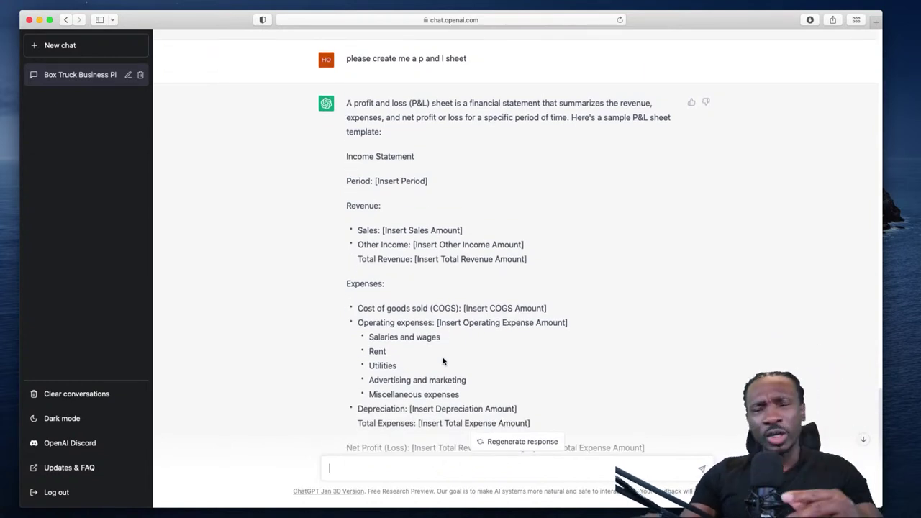
Submit the prompt "what are some goals for my box truck business"
scroll(442, 361, down, 5)
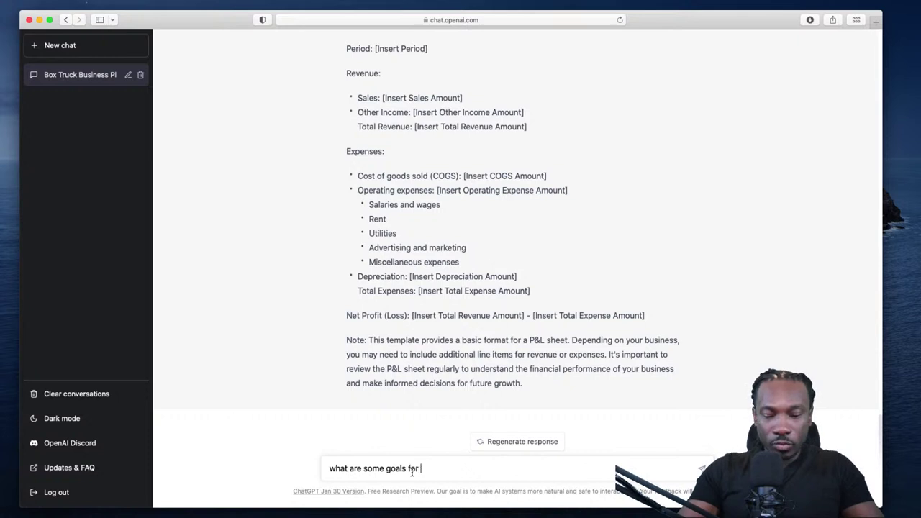
text(t)
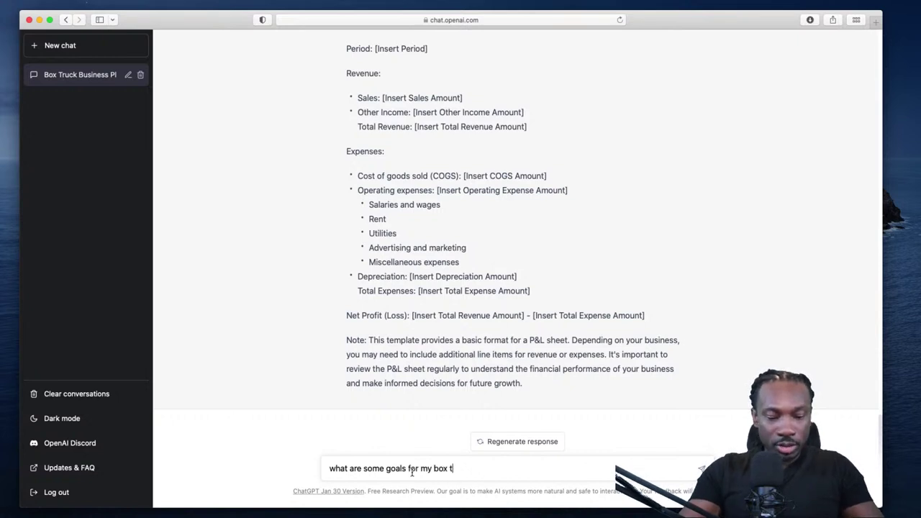
text(ruck business)
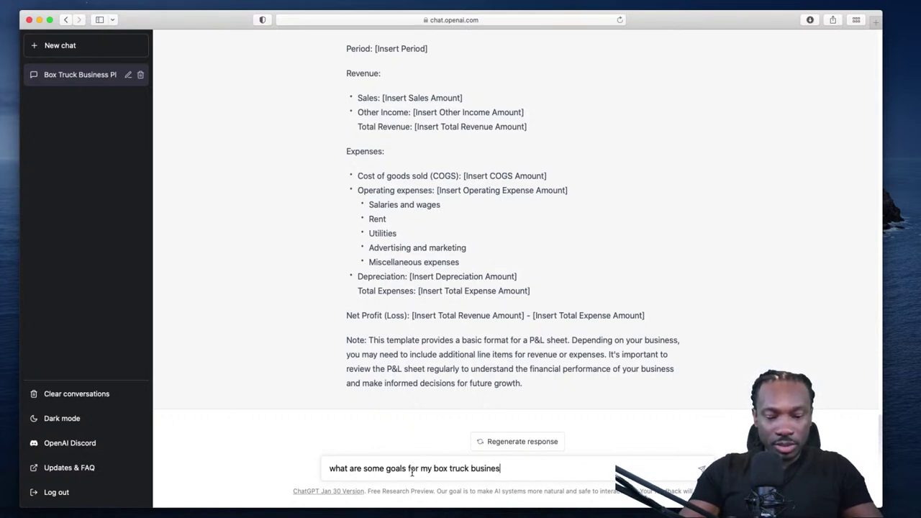
key(Return)
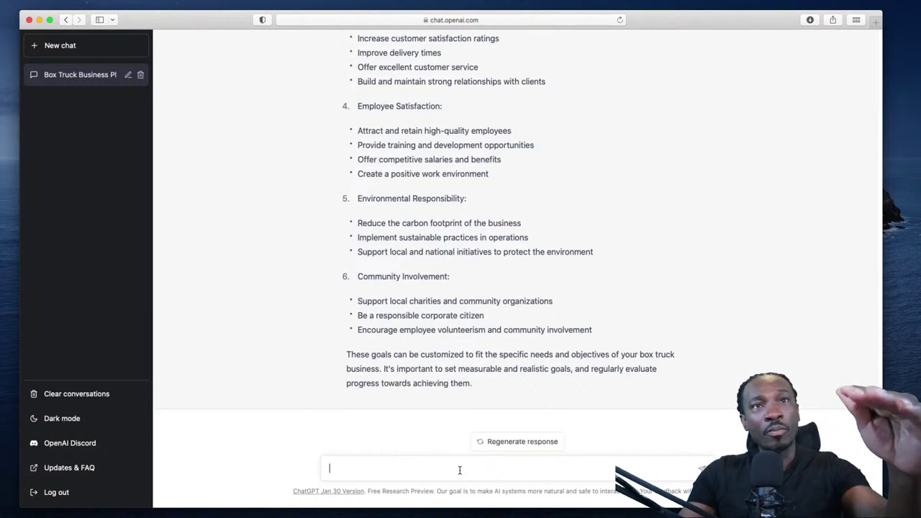
Read through the suggested box truck business goals, from the financial ones through community involvement and the closing note
click(459, 469)
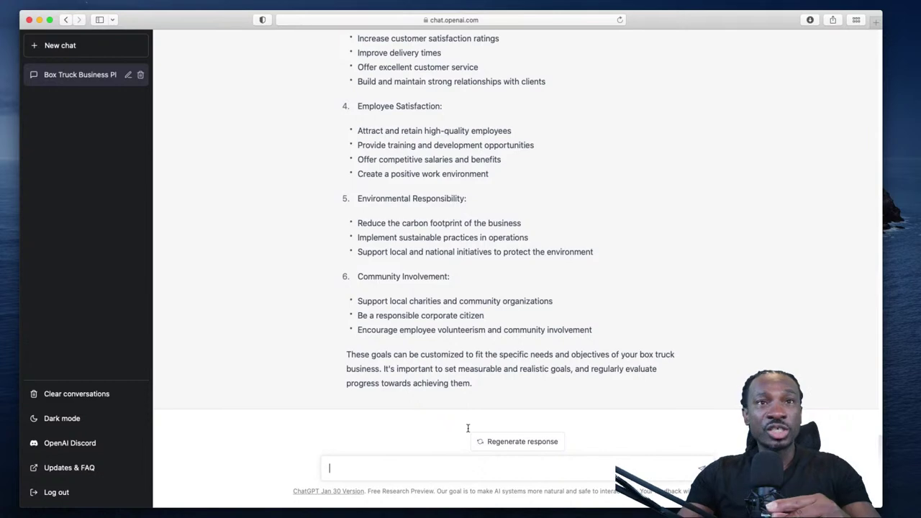
scroll(360, 286, up, 5)
scroll(359, 287, up, 2)
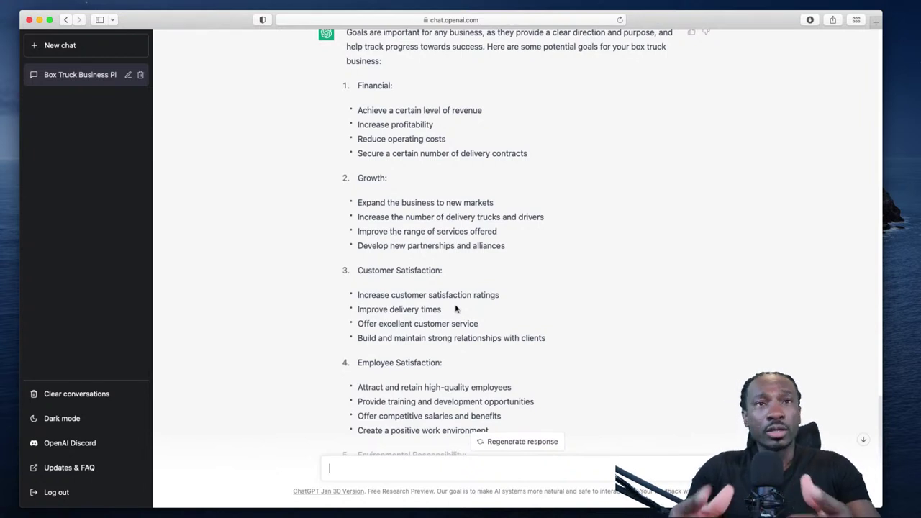
scroll(448, 310, down, 1)
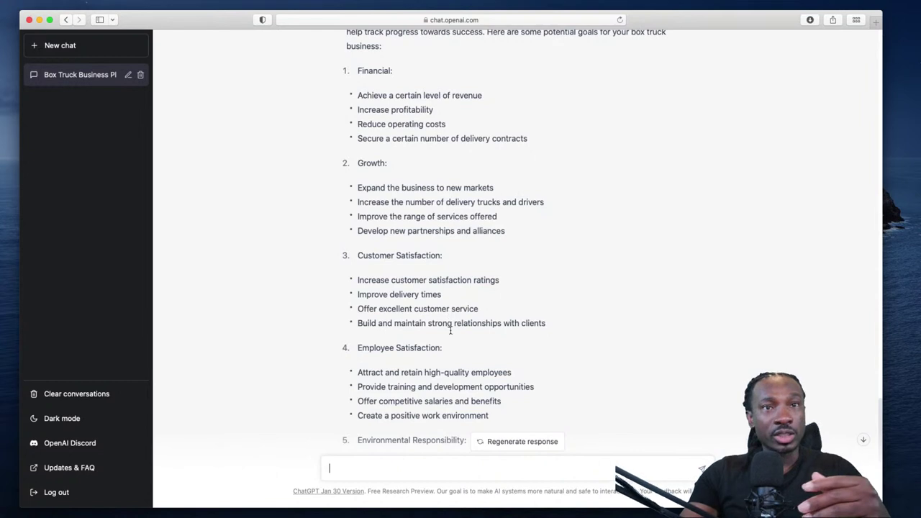
scroll(450, 328, down, 1)
scroll(454, 338, down, 3)
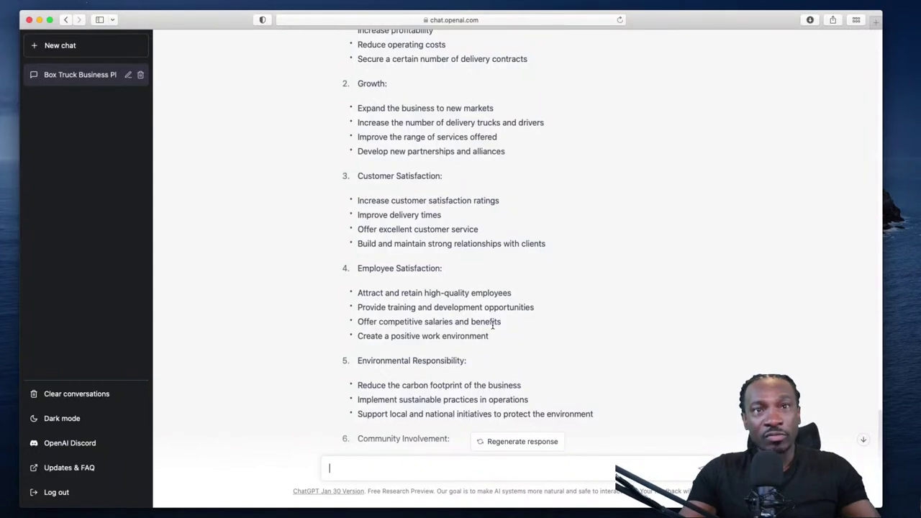
scroll(493, 326, up, 1)
scroll(493, 325, down, 2)
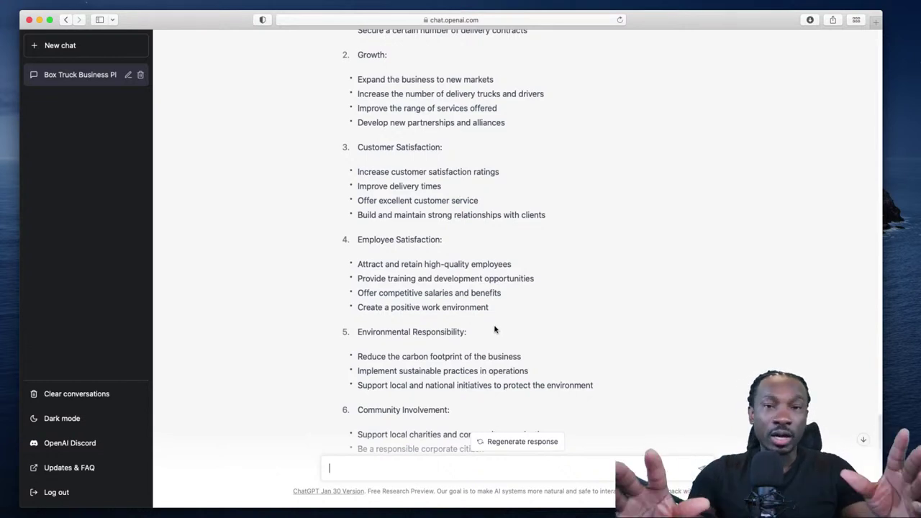
scroll(434, 380, down, 3)
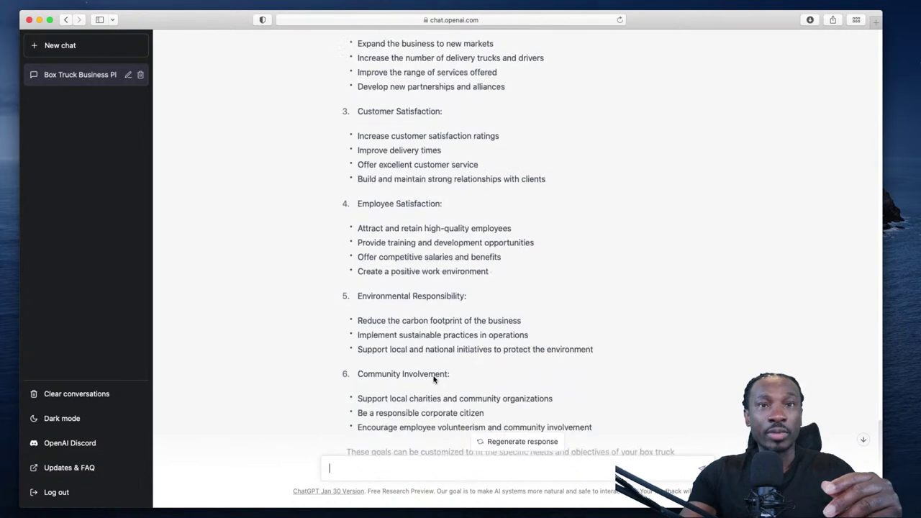
scroll(435, 380, down, 1)
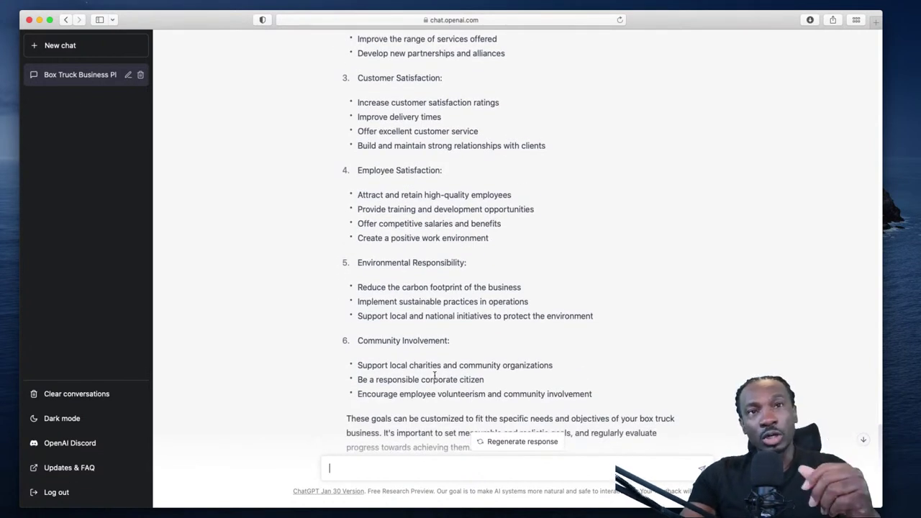
scroll(435, 374, down, 1)
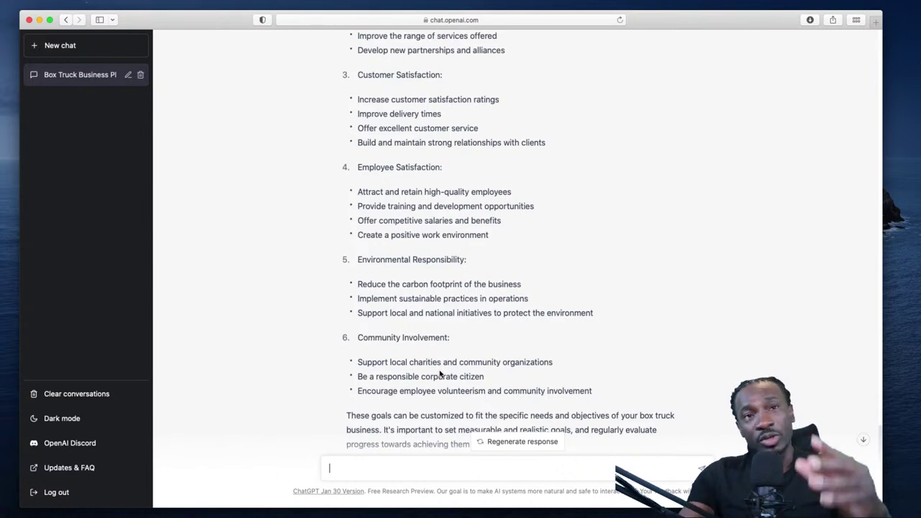
scroll(440, 372, down, 3)
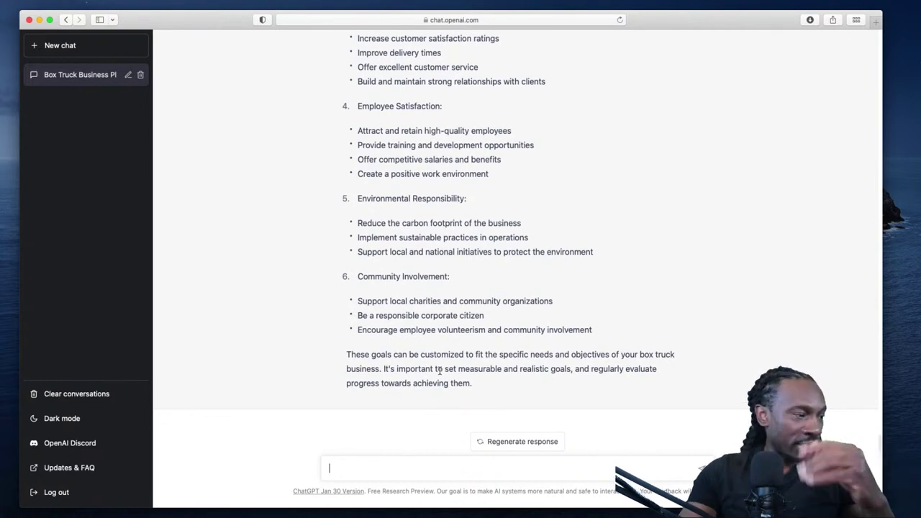
Try to get a marketing plan with the prompt "please create me a marketing strategy for my box truck business"
click(405, 469)
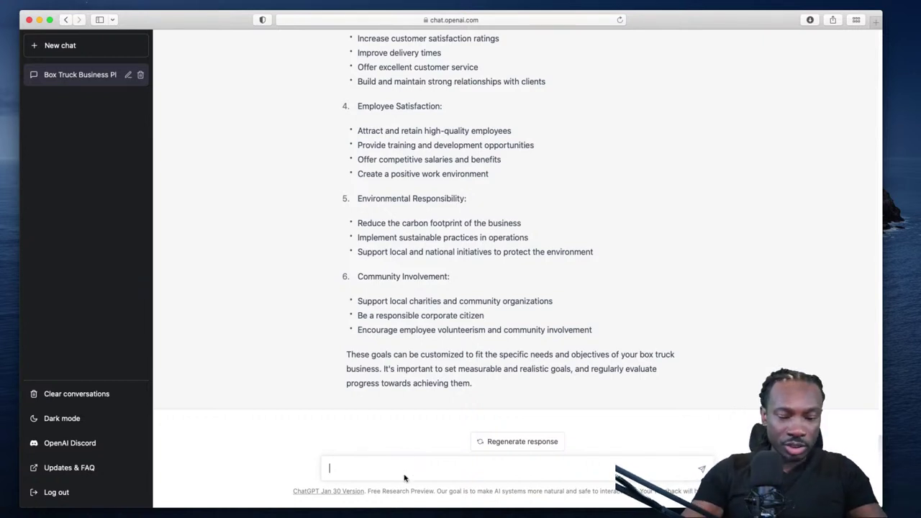
text(ple)
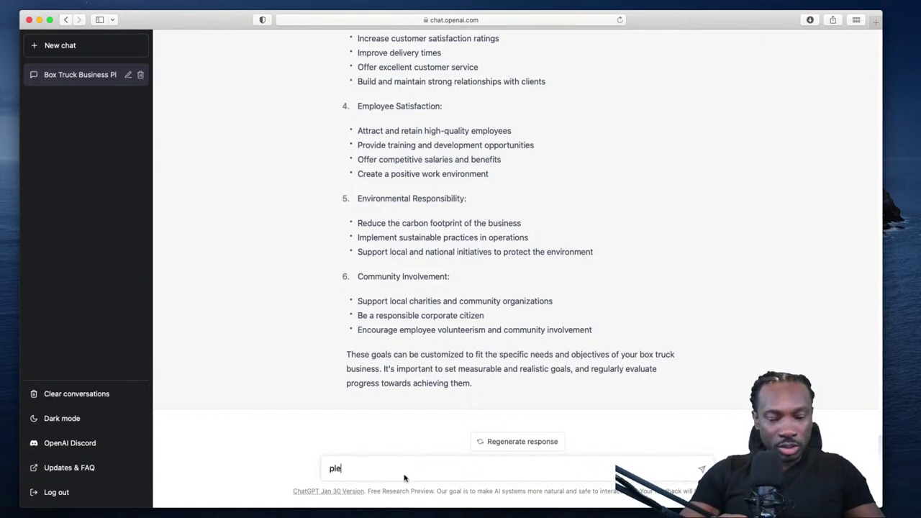
text(ase create)
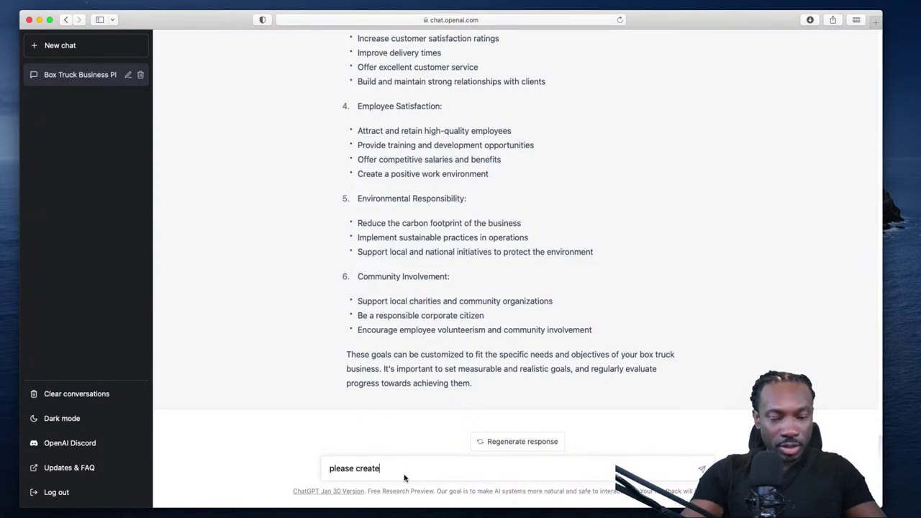
text( me a mar)
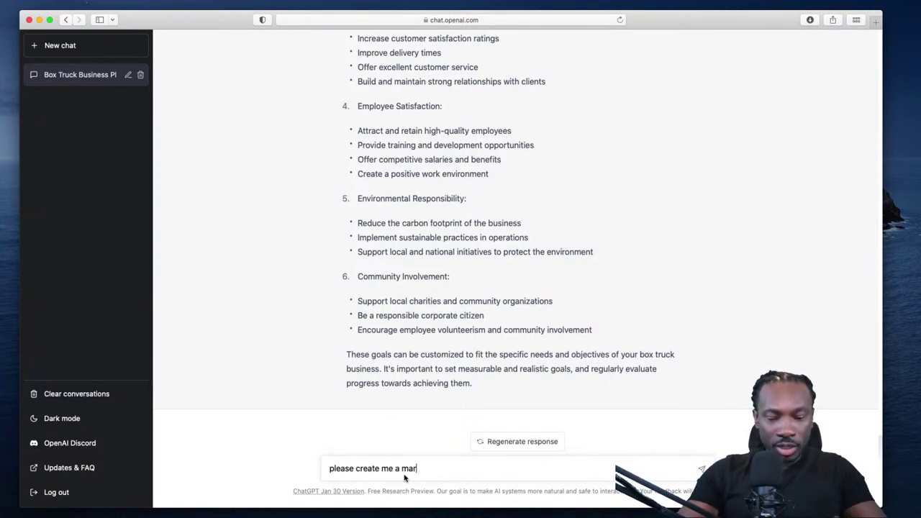
text(keting str)
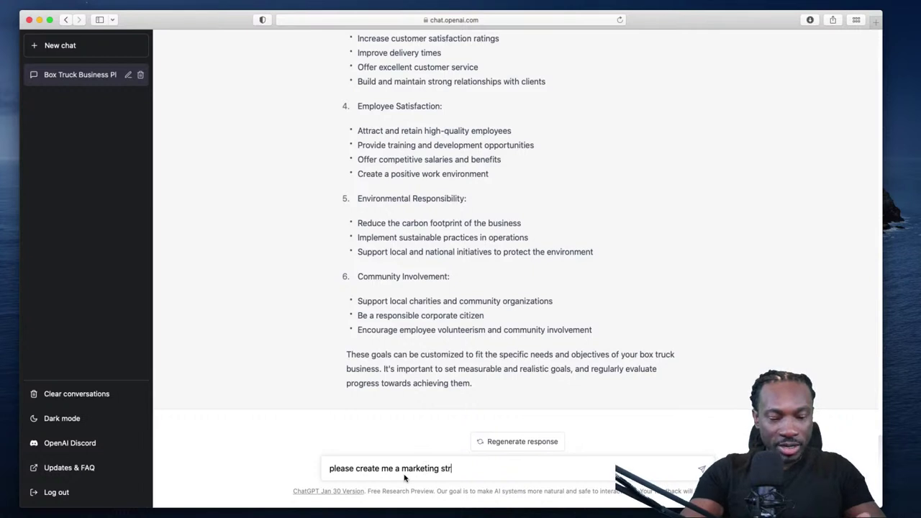
text(ategy for)
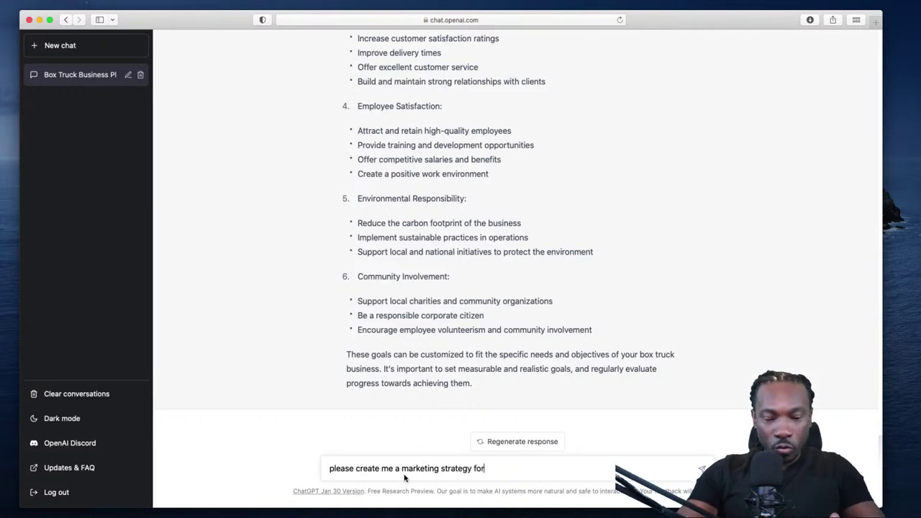
text( my box tr)
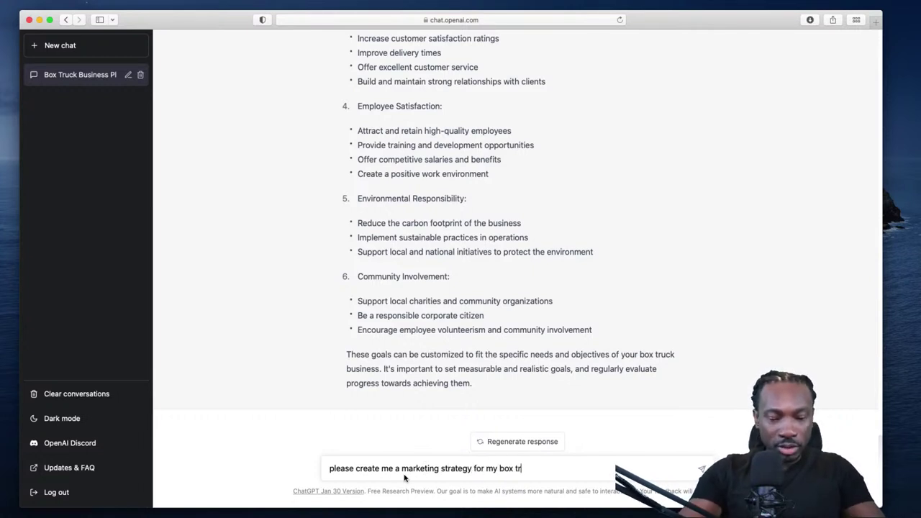
text(uck bus)
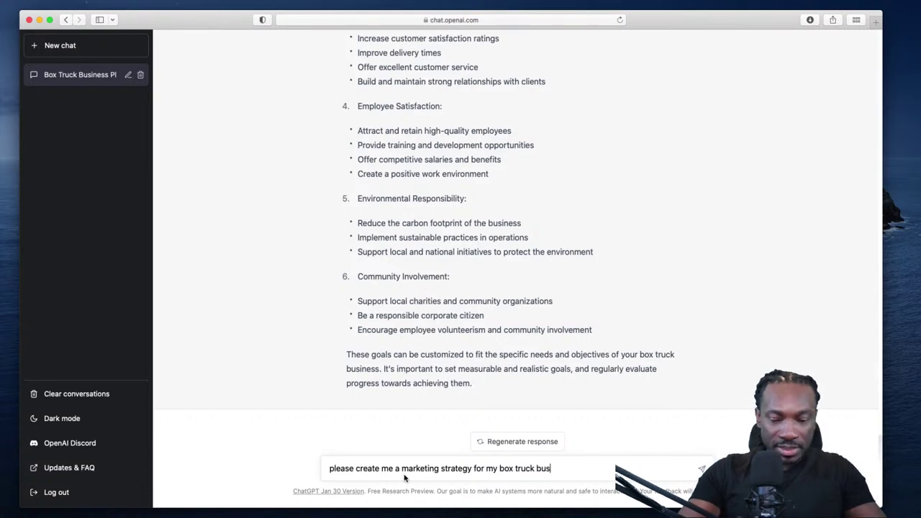
text(iness)
key(Return)
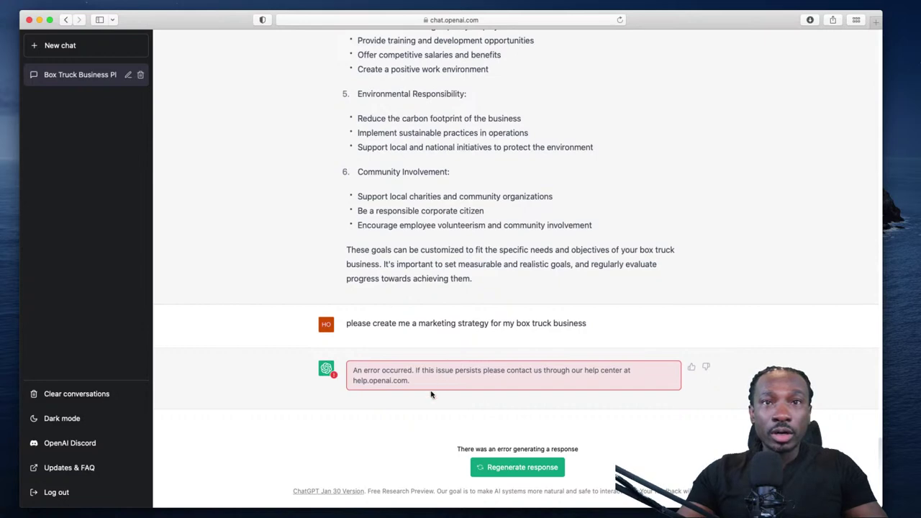
Reload the chat page after the failed marketing strategy request
scroll(657, 61, up, 3)
click(619, 20)
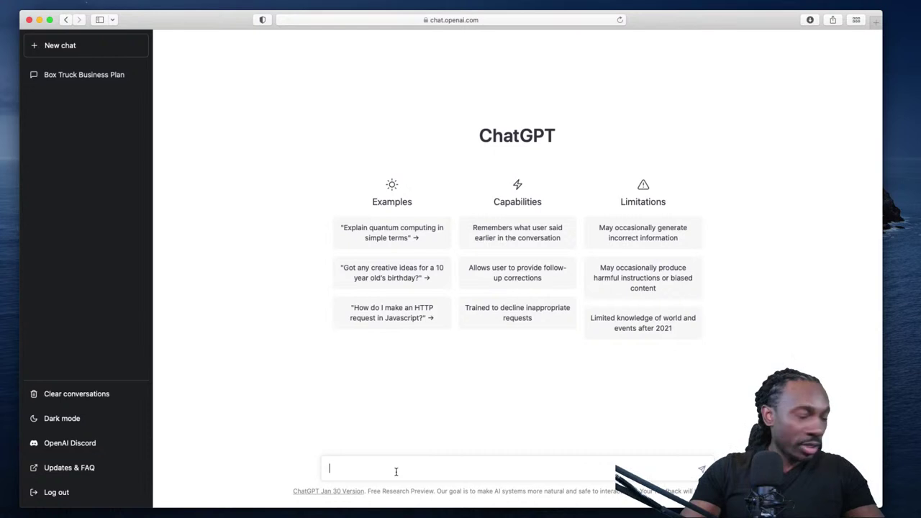
Submit the prompt "please crete me a marketing strategy for my box truck business" in the new chat
text(please )
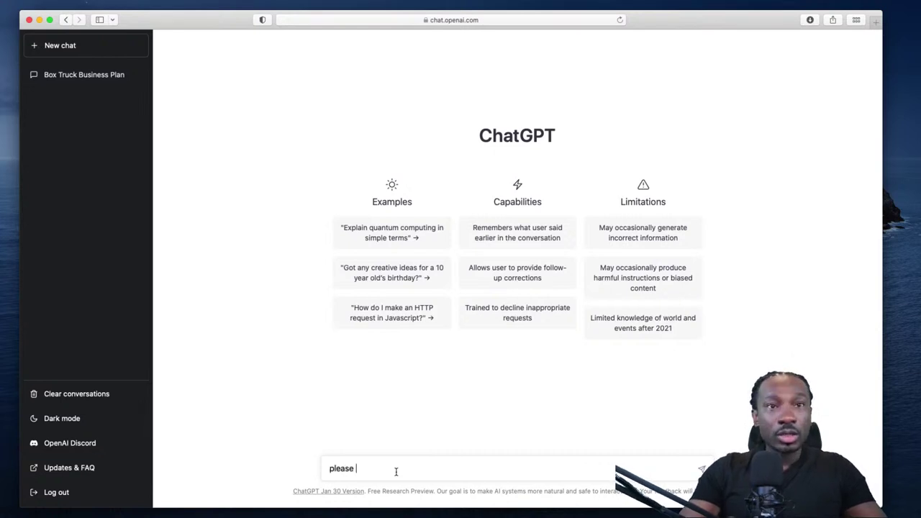
text(crete)
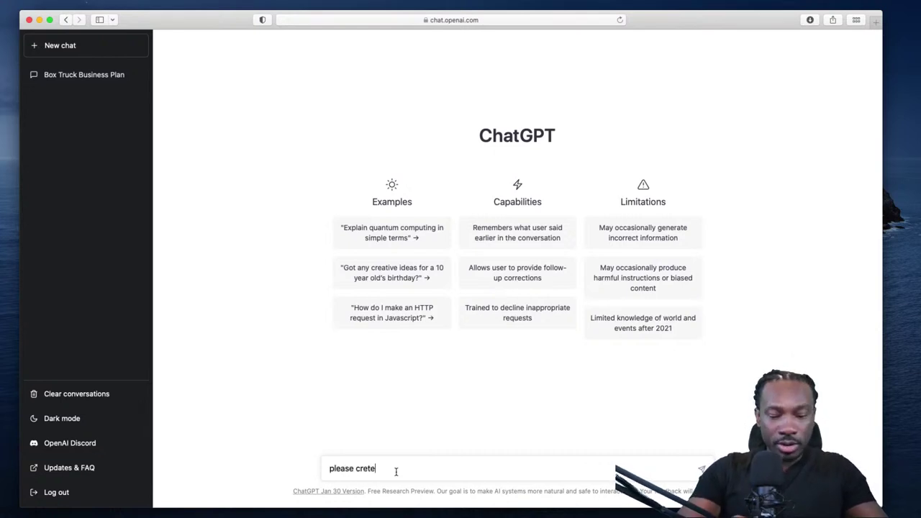
text( me a marke)
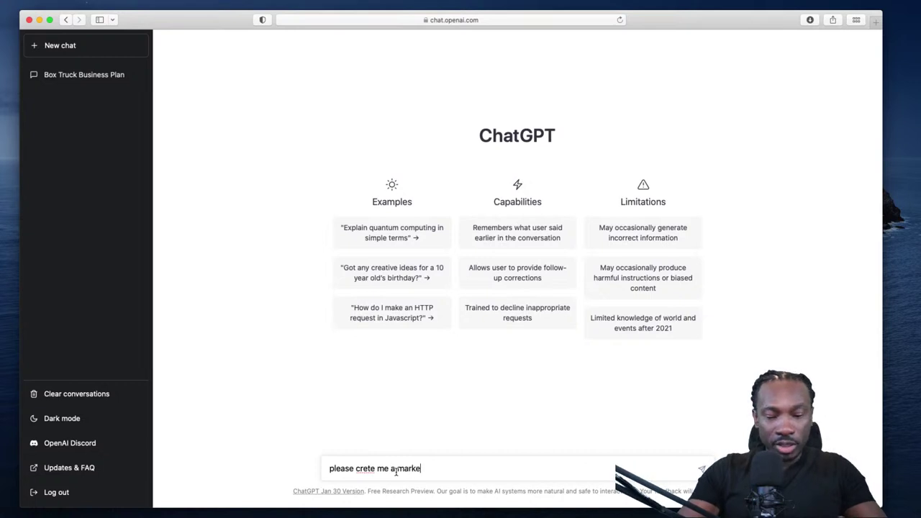
text(ting stra)
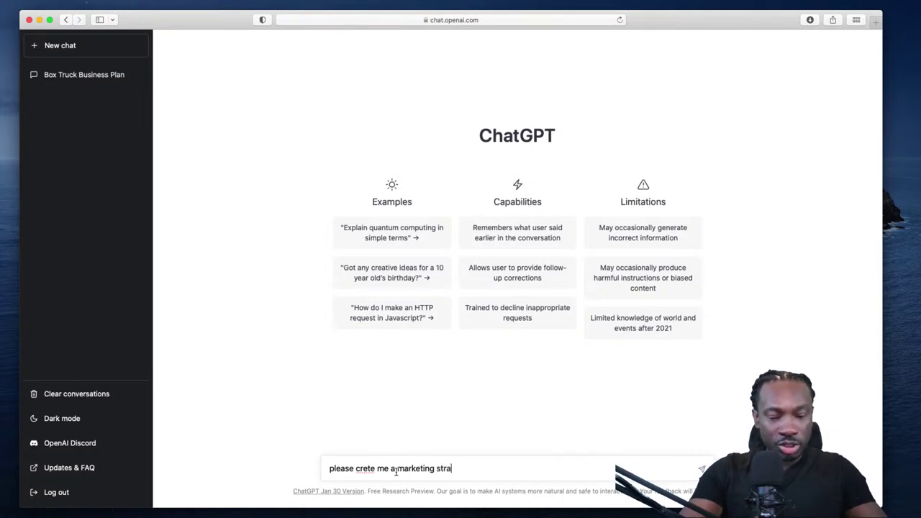
text(tegy for)
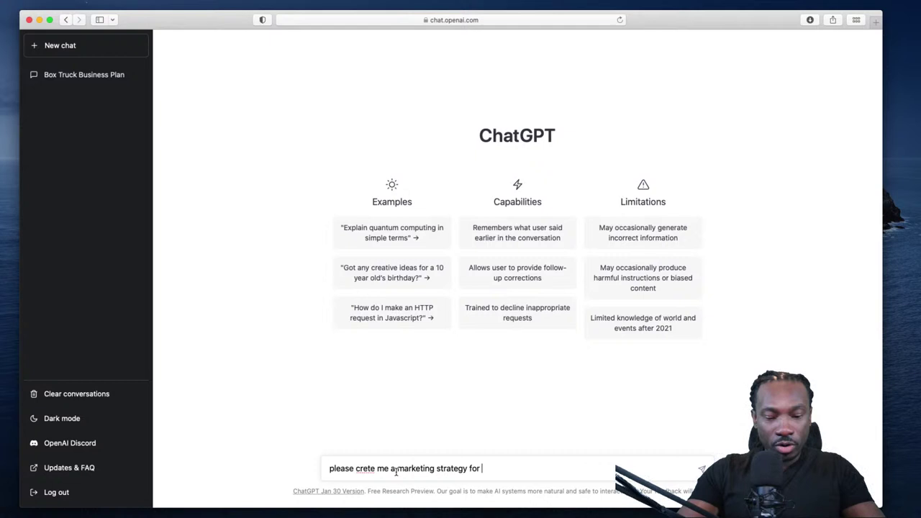
text( my box tr)
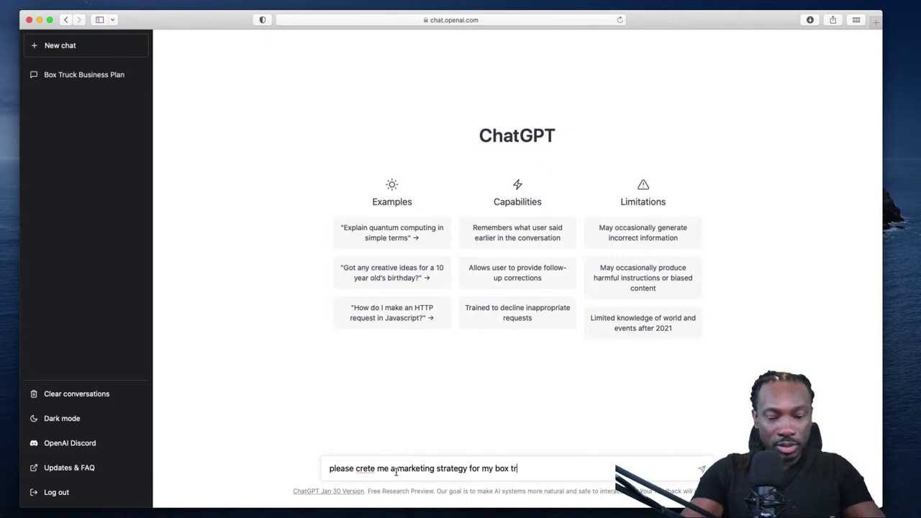
text(uck business)
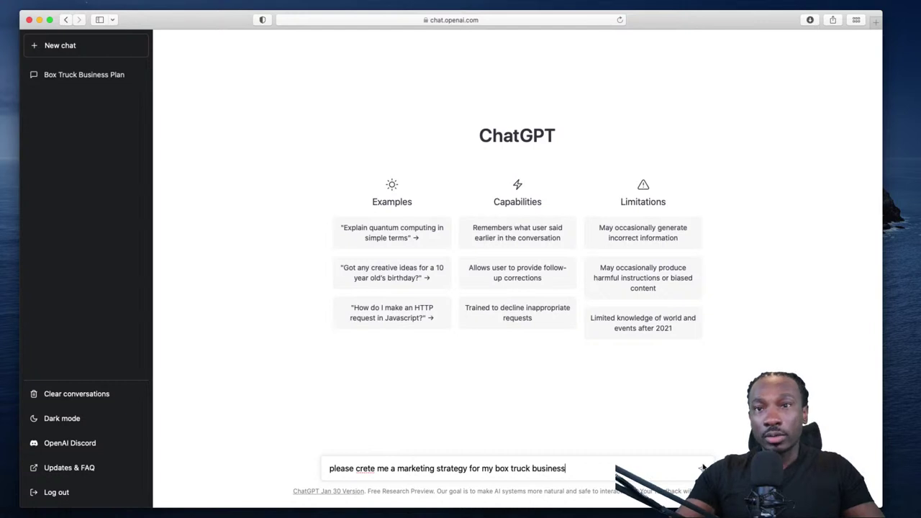
key(Return)
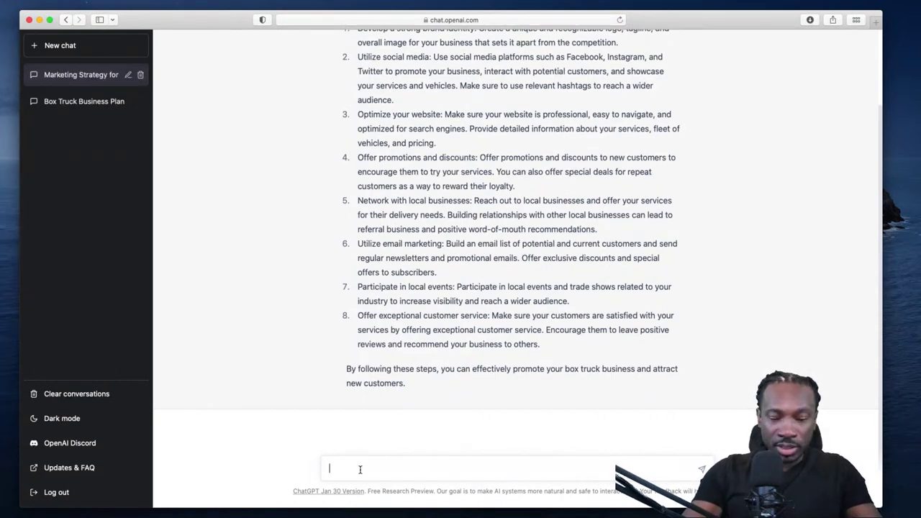
Submit the prompt "please create me a cost analysis for my box truck business"
text(please c)
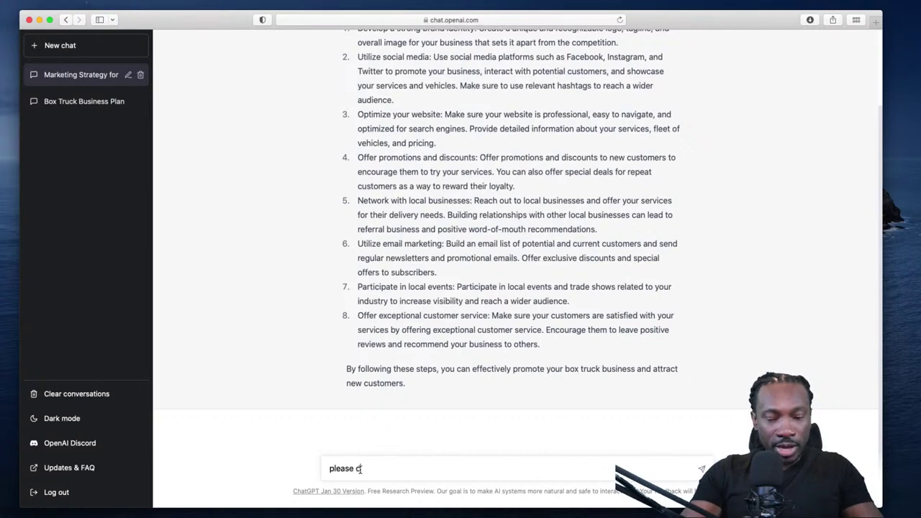
text(reate)
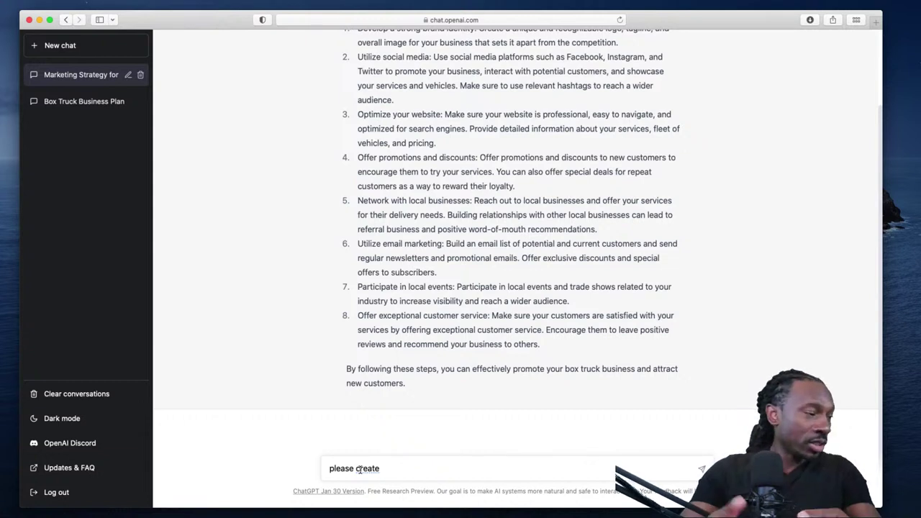
text(m)
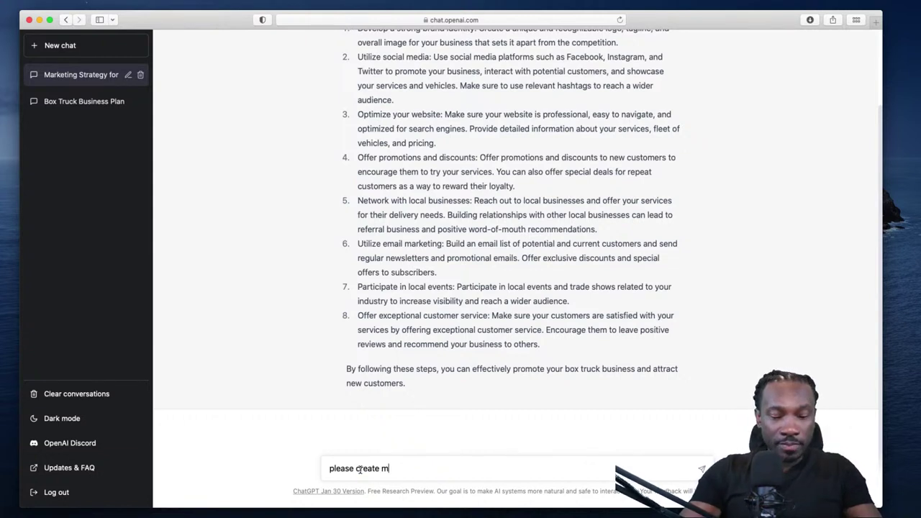
text(e a c)
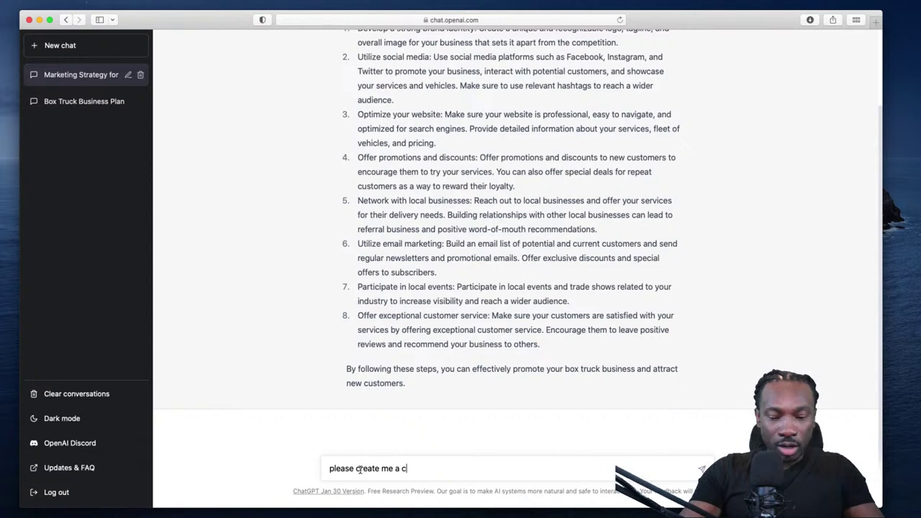
text(ost ana)
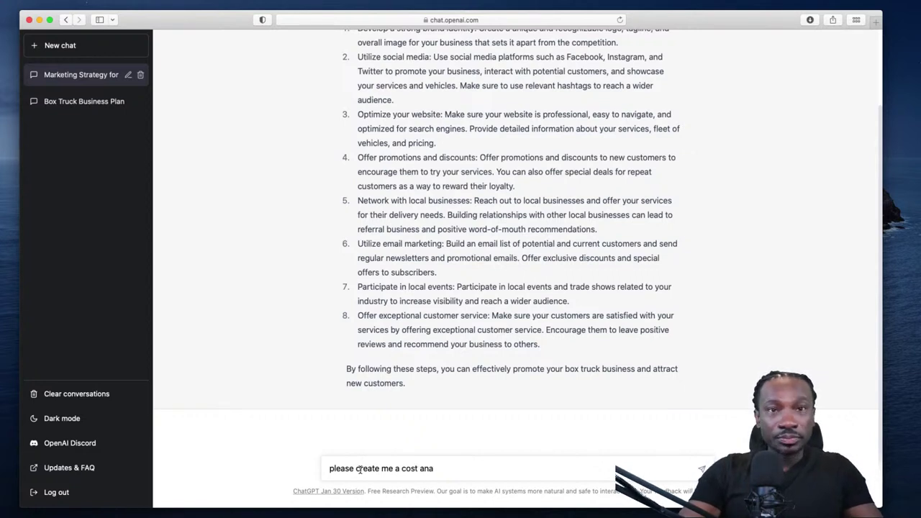
text(lys)
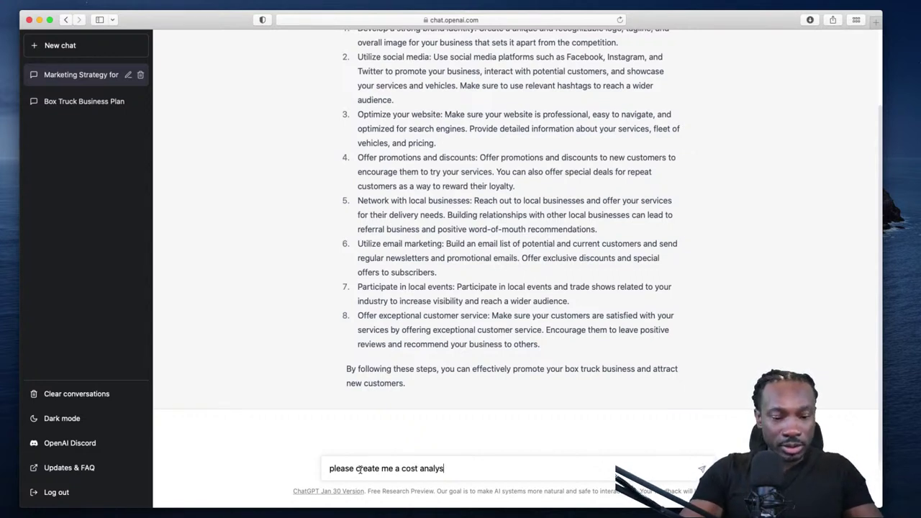
text(is for )
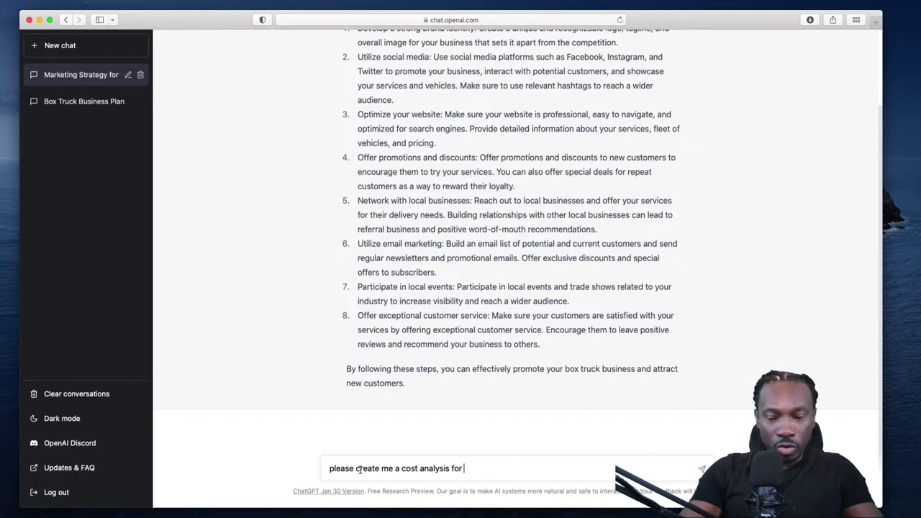
text(my box tr)
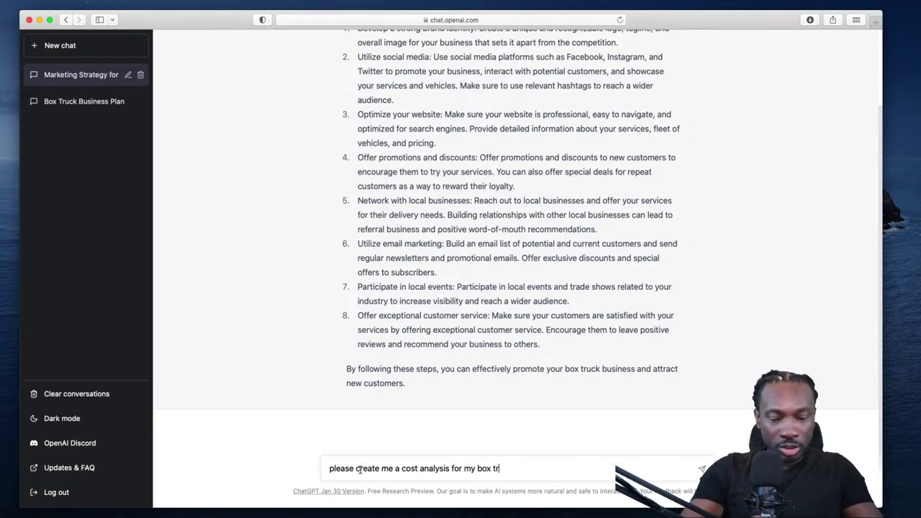
text(uck business)
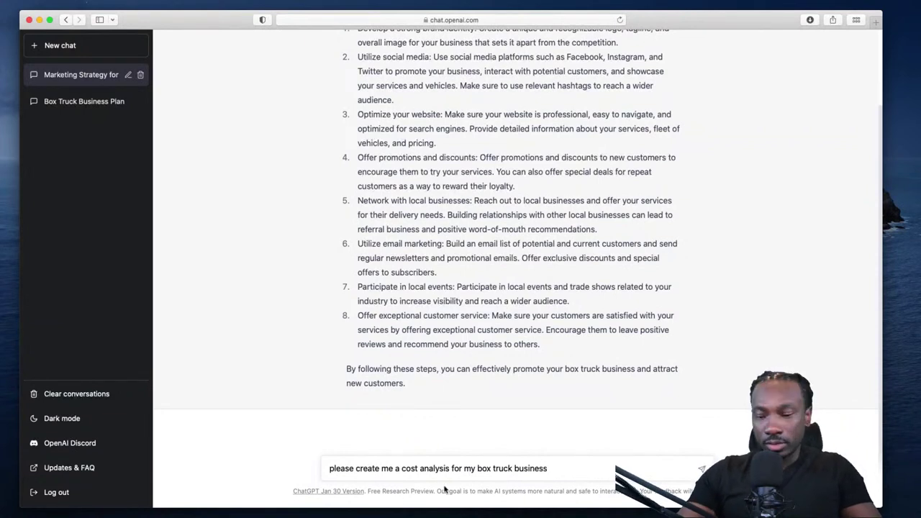
click(700, 469)
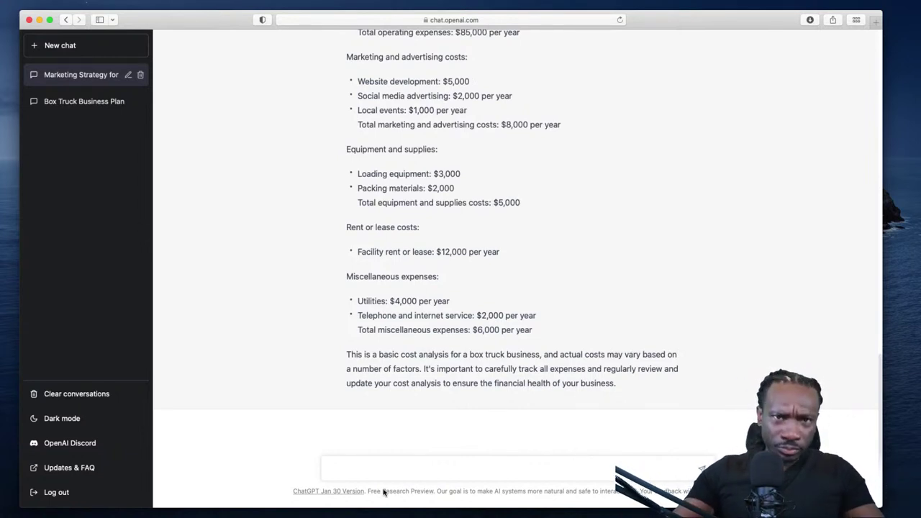
Submit the prompt "please create me a mission statement for a cargo van business"
click(370, 471)
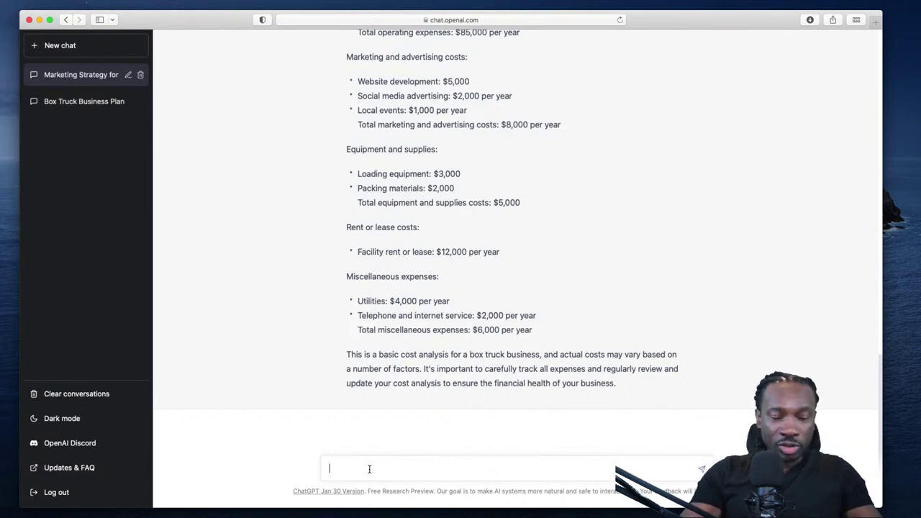
text(please c)
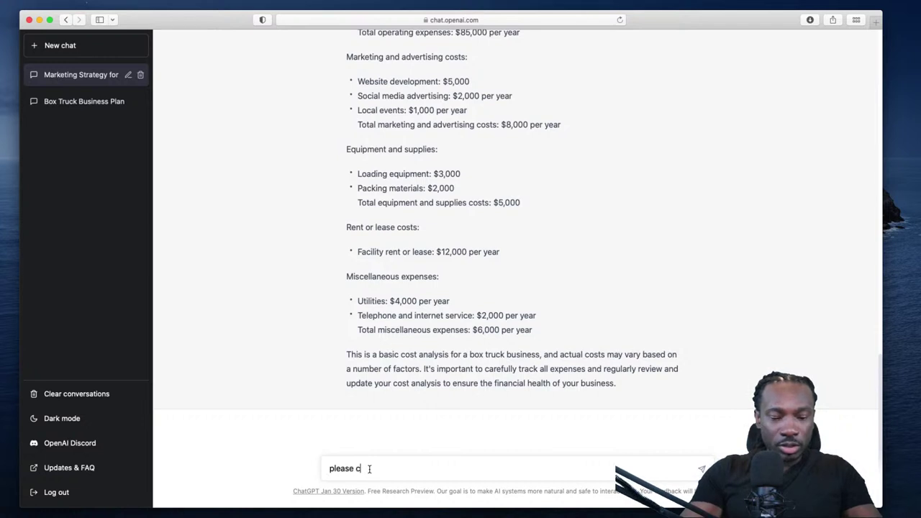
text(reate me a)
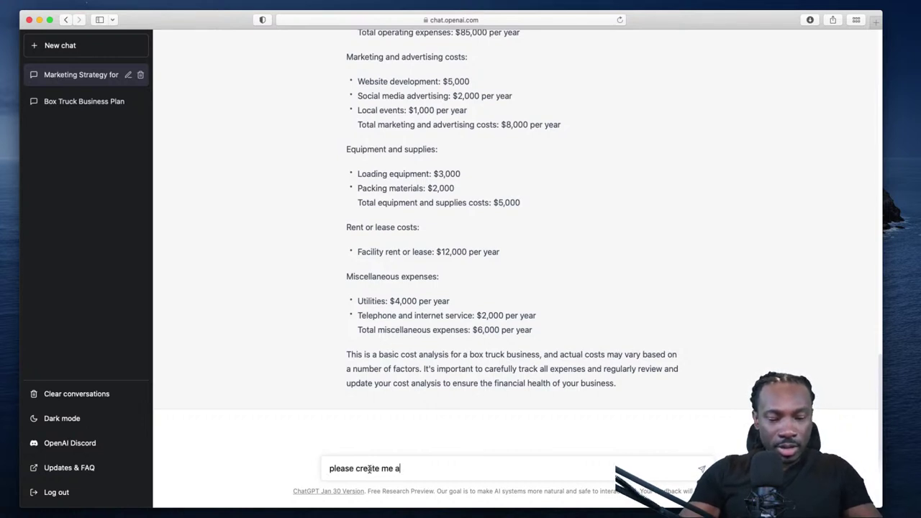
text( mission s)
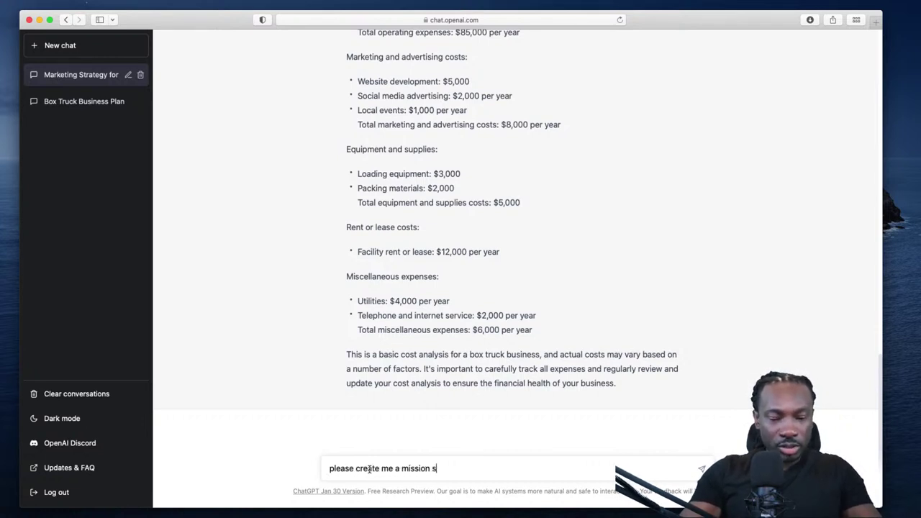
text(tatement for )
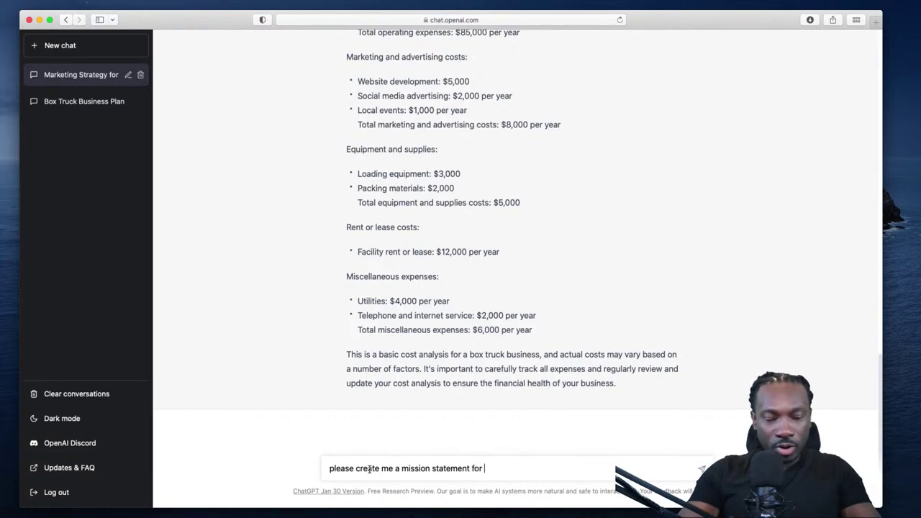
text(a cargo )
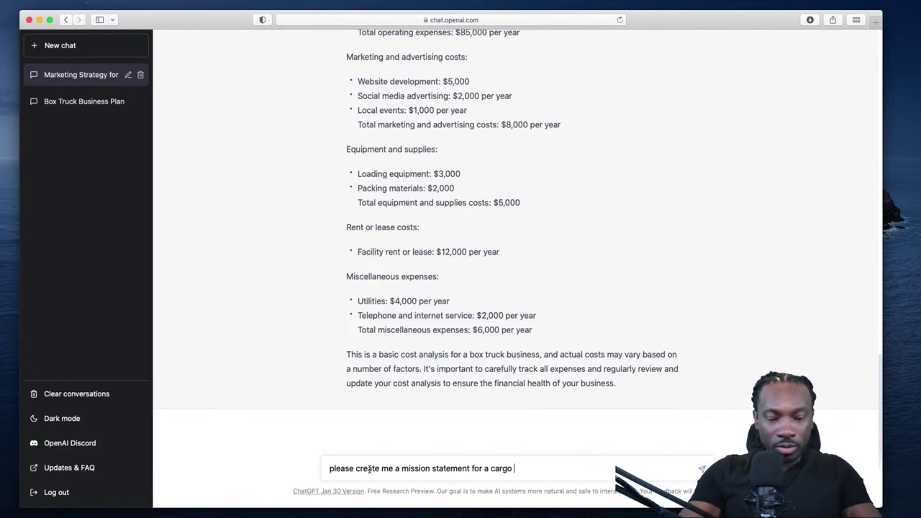
text(van business)
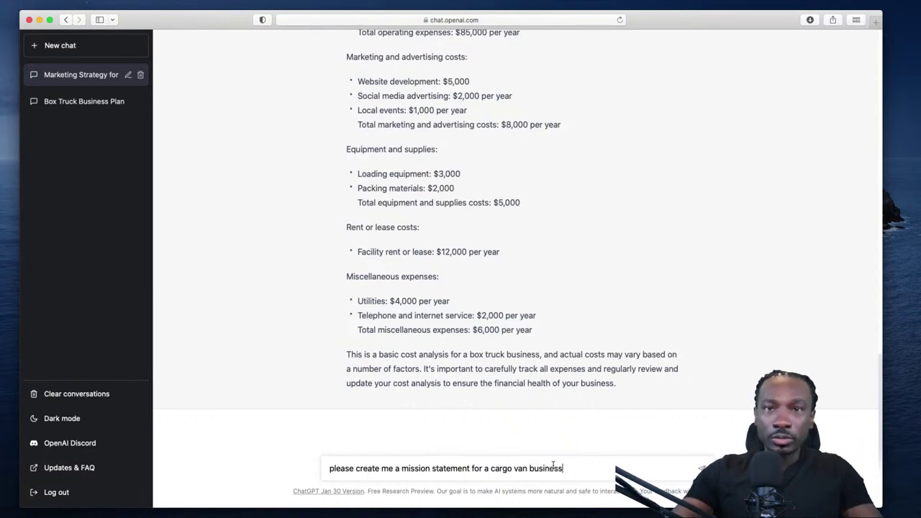
click(699, 470)
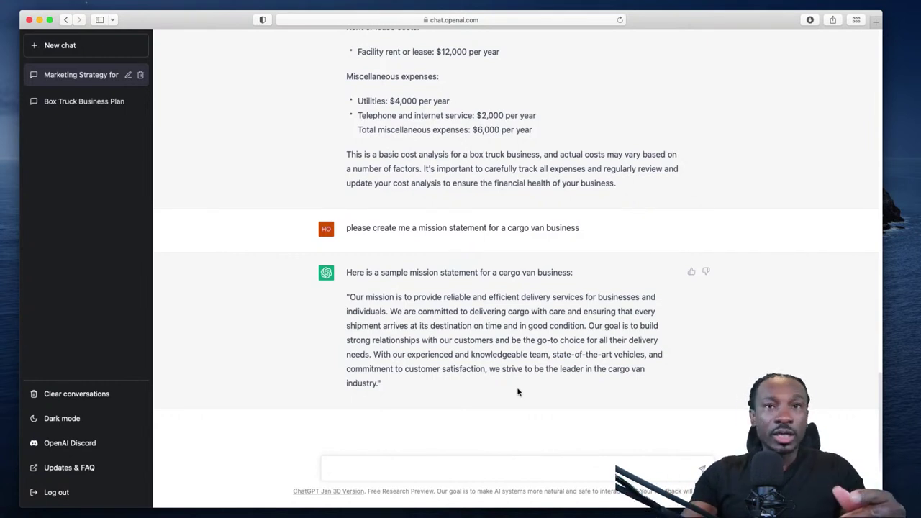
Give the cargo van mission statement answer a positive rating and dismiss the additional feedback form without a comment
click(418, 469)
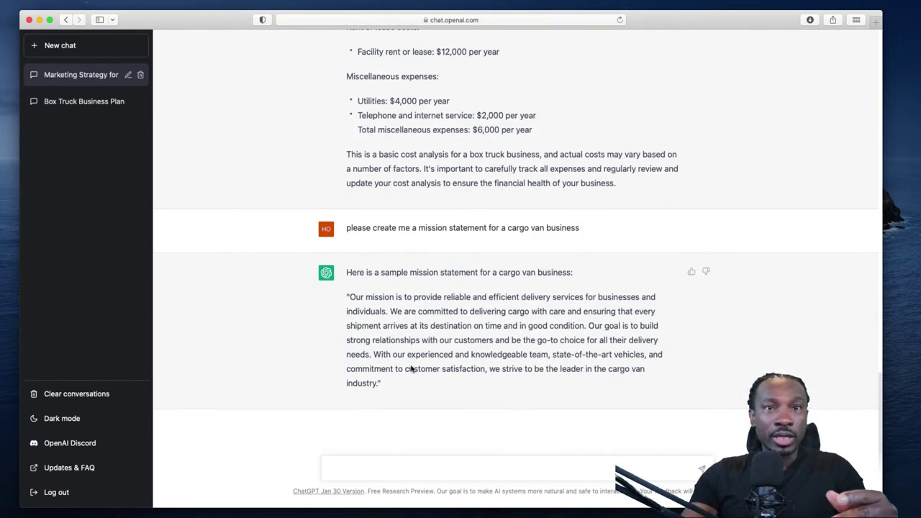
scroll(504, 324, up, 1)
scroll(554, 294, down, 1)
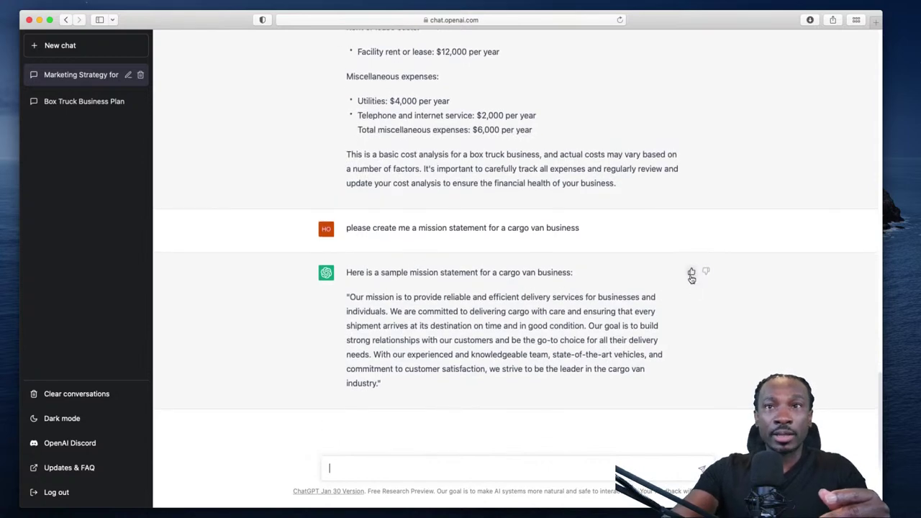
click(691, 274)
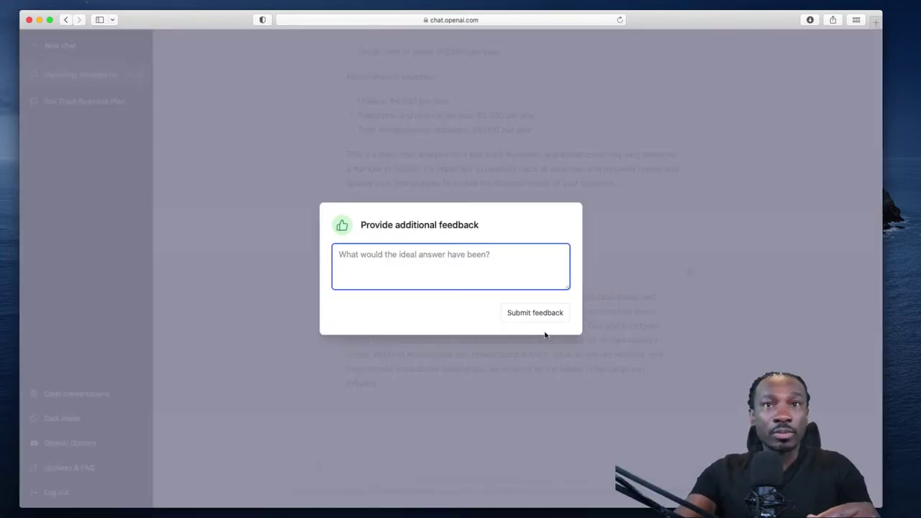
click(683, 303)
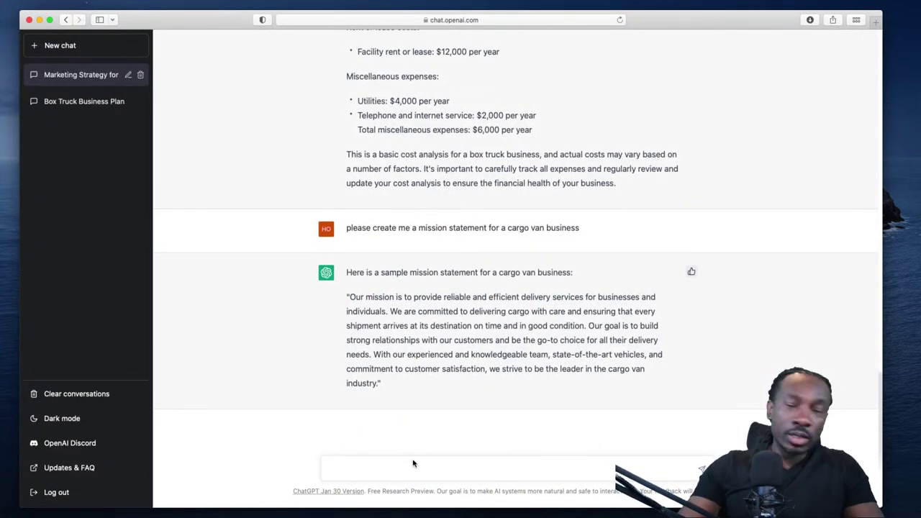
Submit the prompt "make me a case study for a box truck business" in the current chat
click(378, 473)
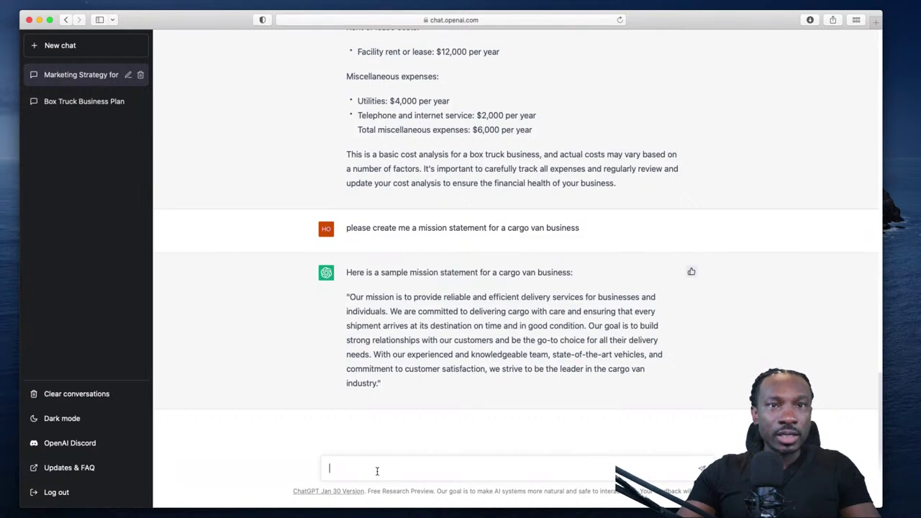
text(plea)
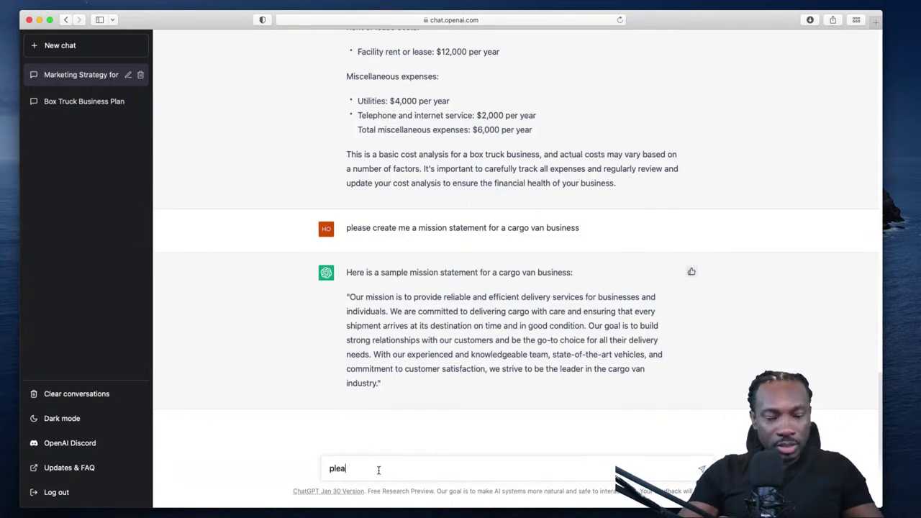
key(BackSpace)
key(BackSpace)
key(BackSpace)
text(m)
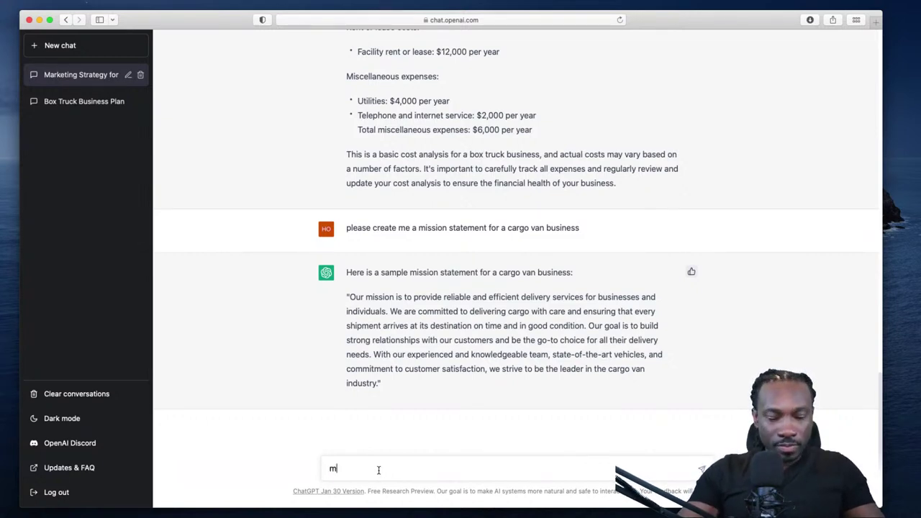
text(ake me a ca)
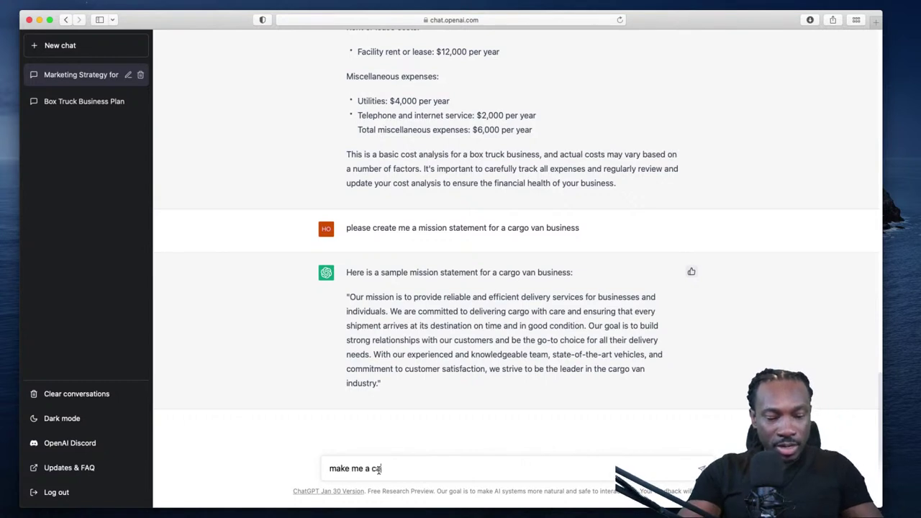
text(se study )
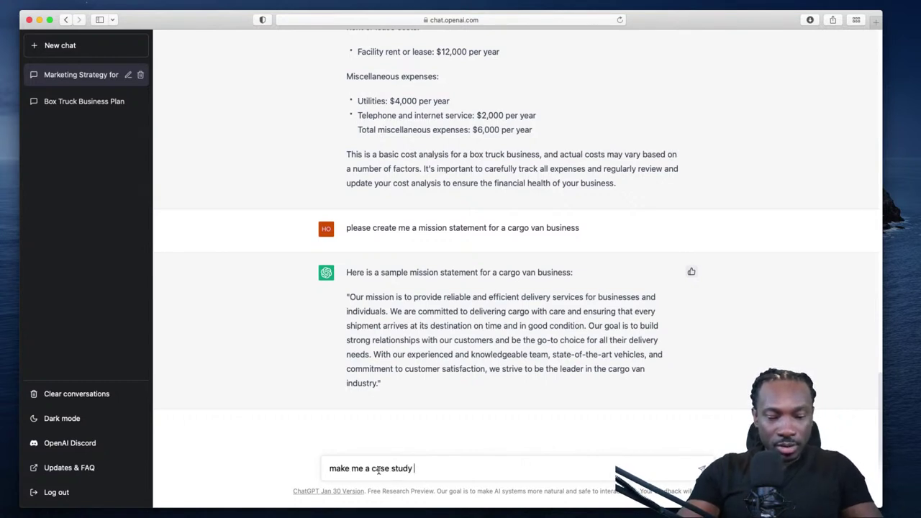
text(for a)
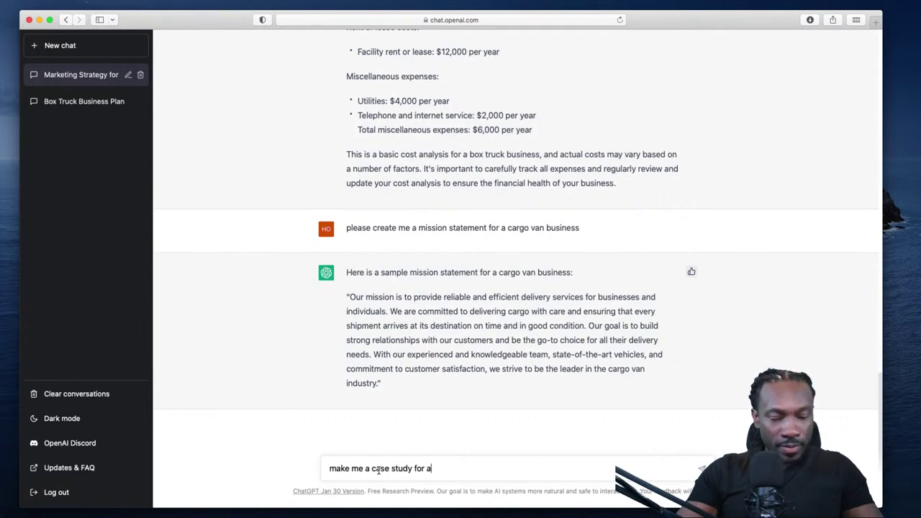
text( box truck)
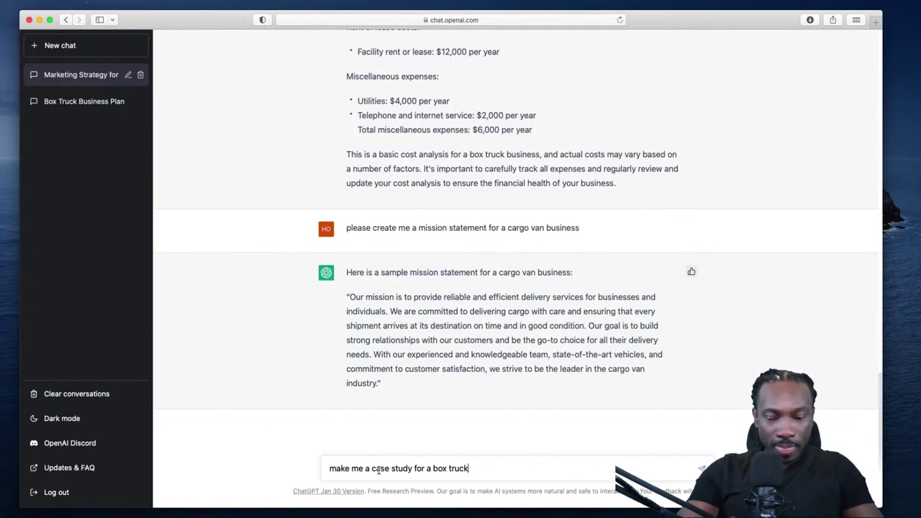
text( business)
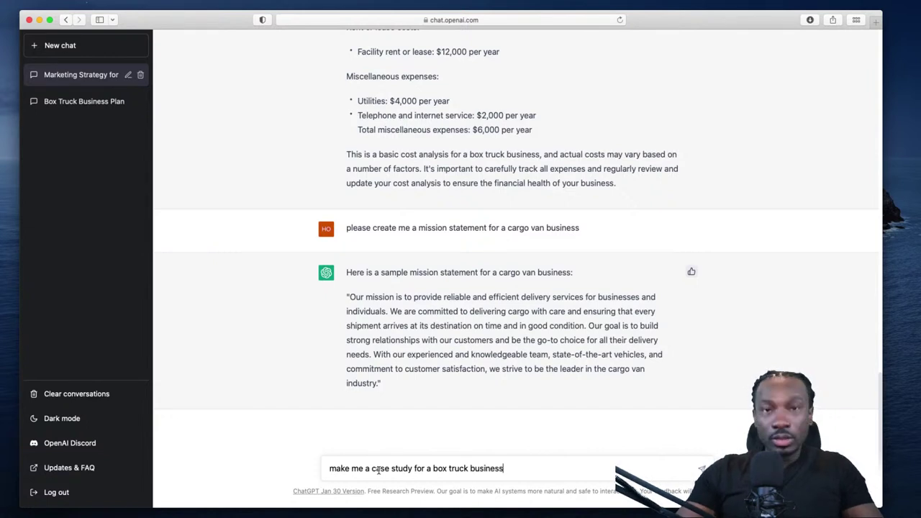
key(Return)
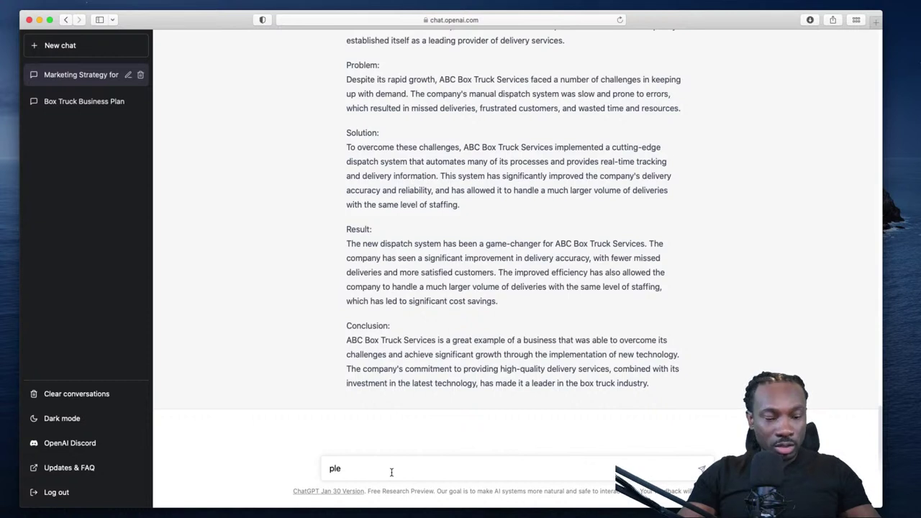
Submit the prompt "please write me a grant proposal for a future box truck business"
text(ase write)
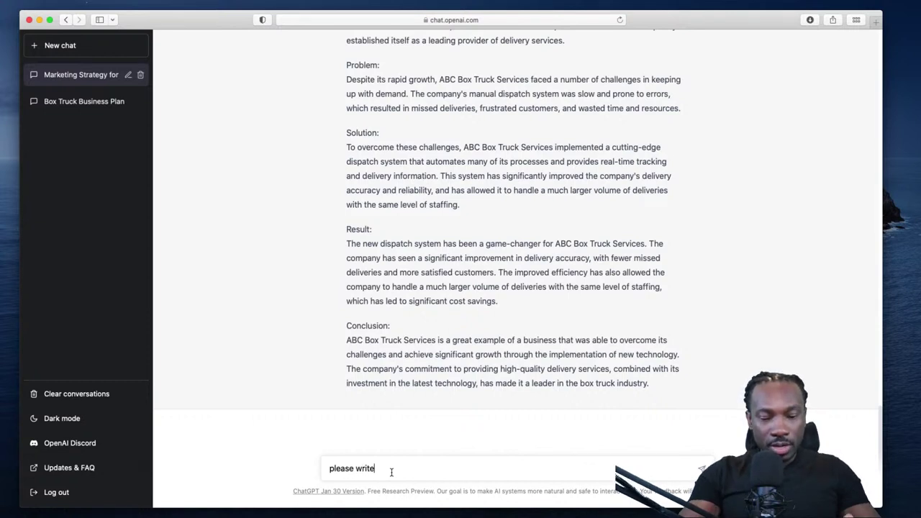
text( me a gran)
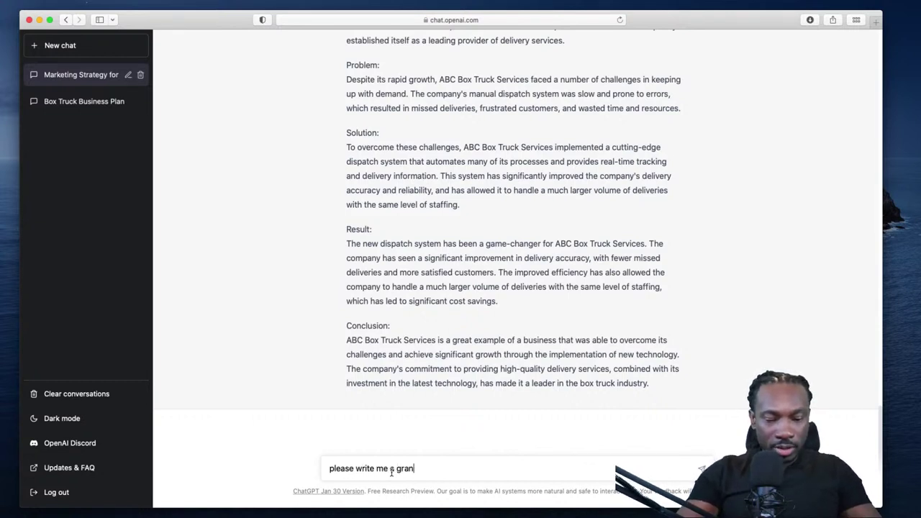
text(t proposal)
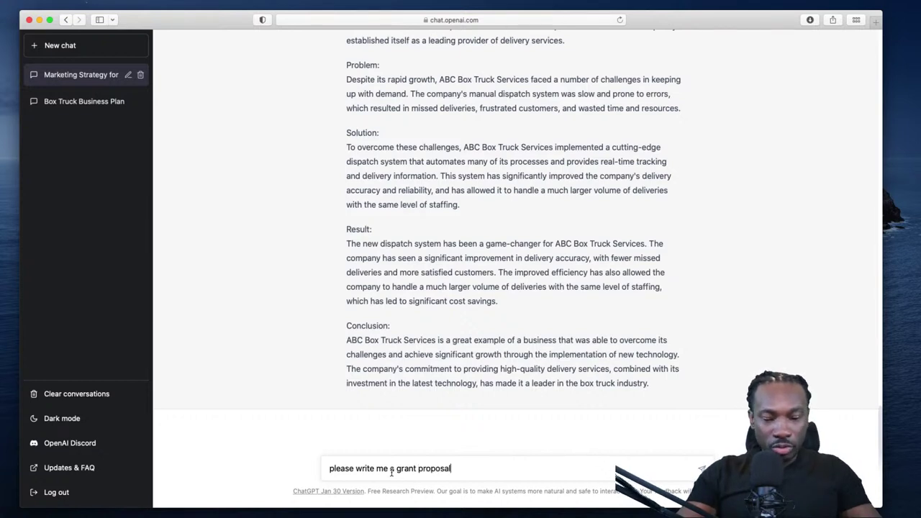
text( for )
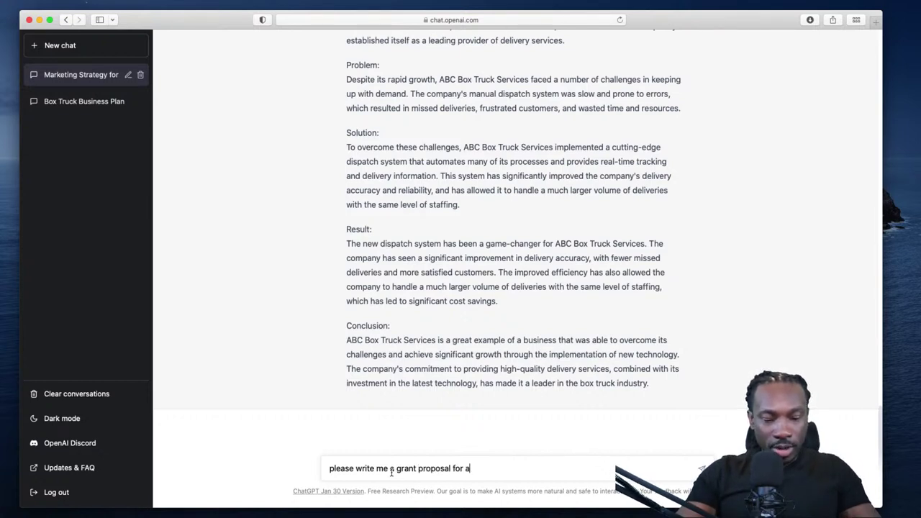
text(a future b)
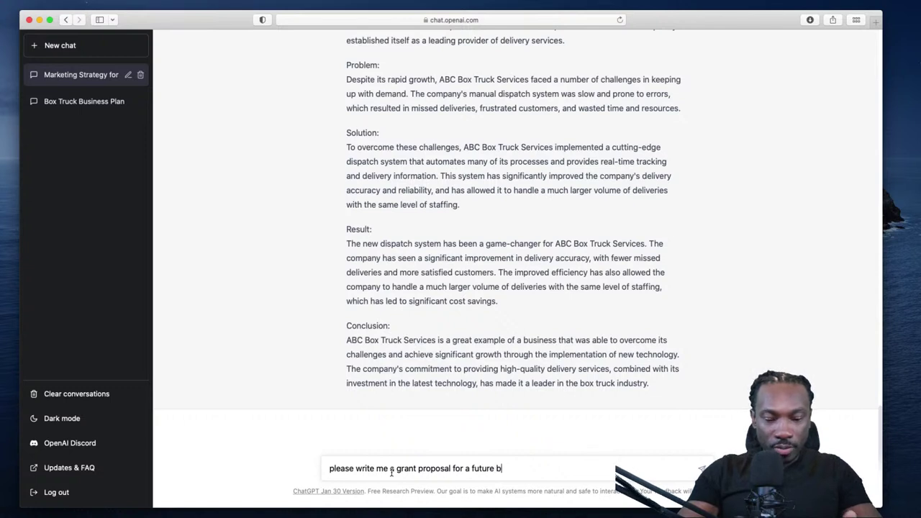
text(ox truck )
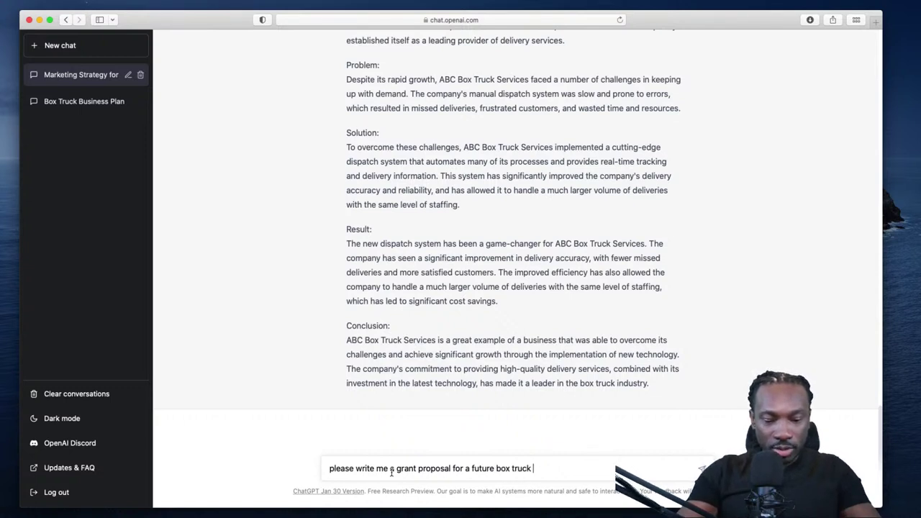
text(business)
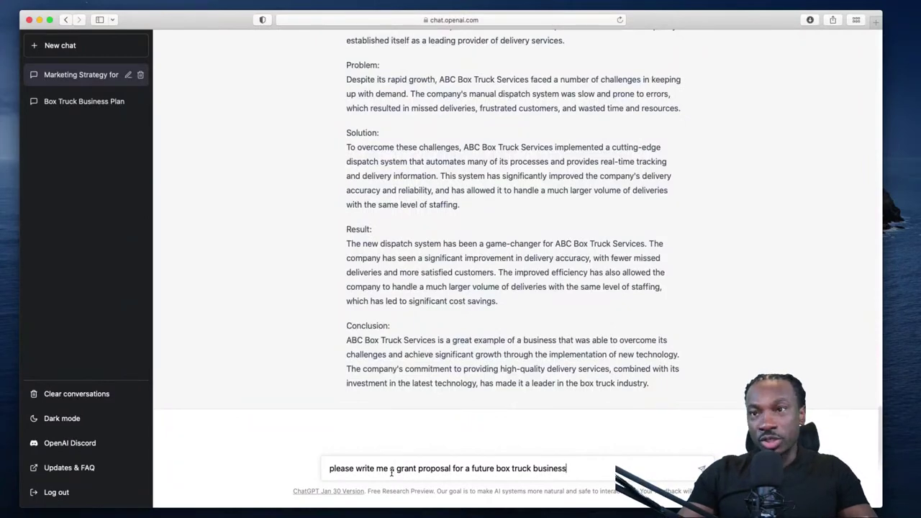
click(701, 470)
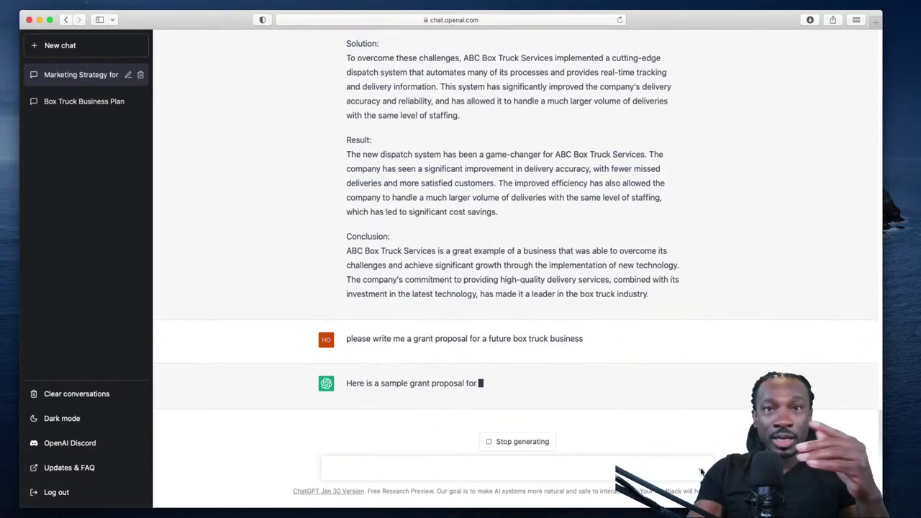